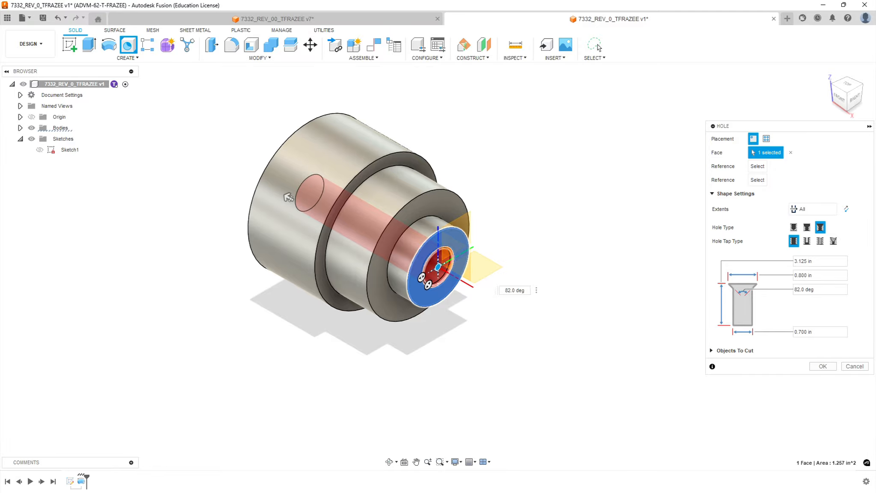
Step: Set the central through-hole's diameter to 0.5 in and its countersink angle to 90 degrees, following the PDF drawing
key(alt+Tab)
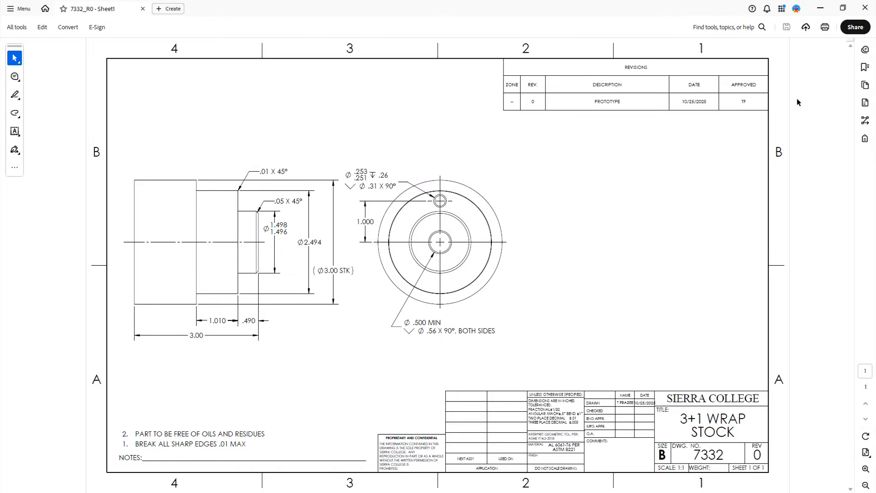
click(820, 8)
click(827, 334)
text(.45)
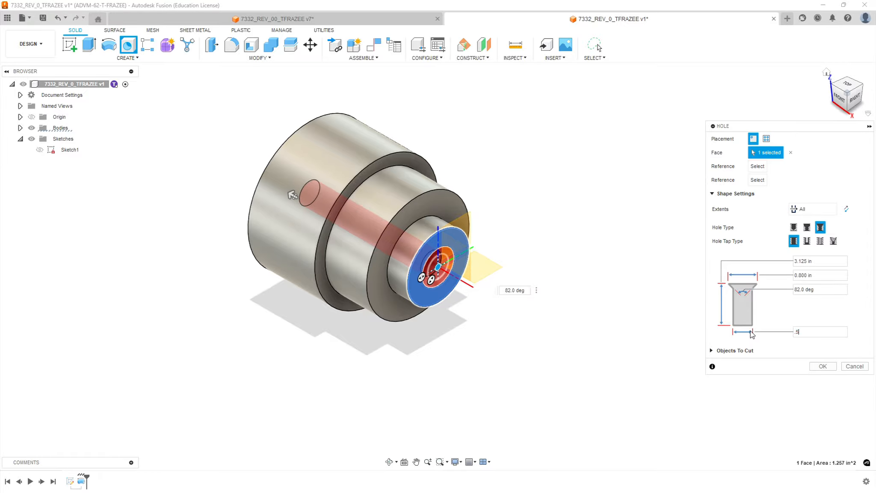
click(813, 290)
text(90)
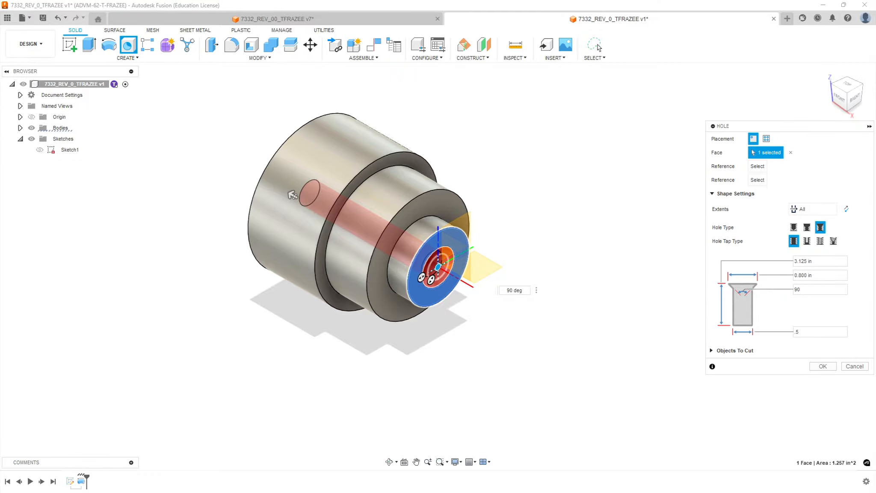
Step: Set the central hole's countersink diameter to 0.560 in per the drawing and create the hole
key(alt+Tab)
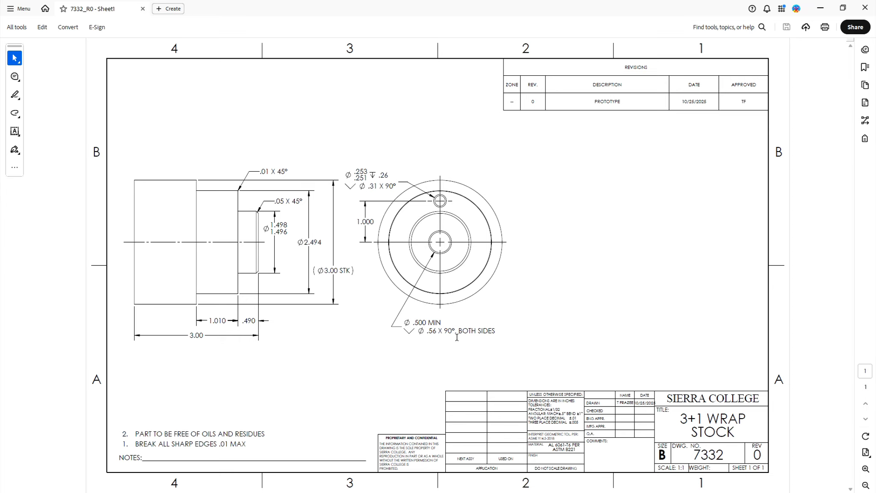
click(820, 7)
drag(810, 277, 754, 276)
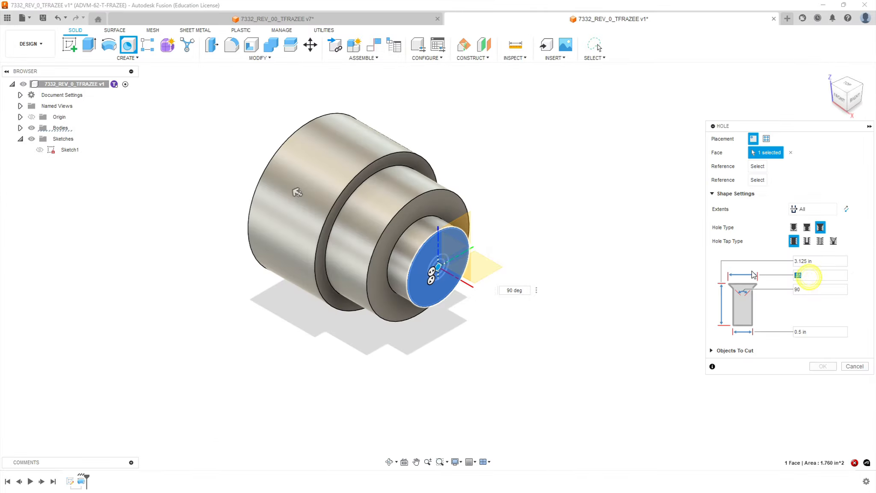
text(560)
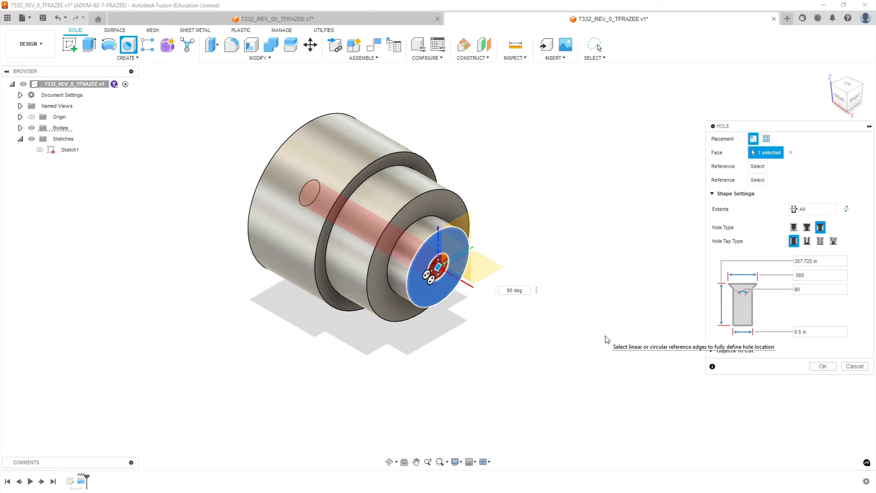
click(825, 366)
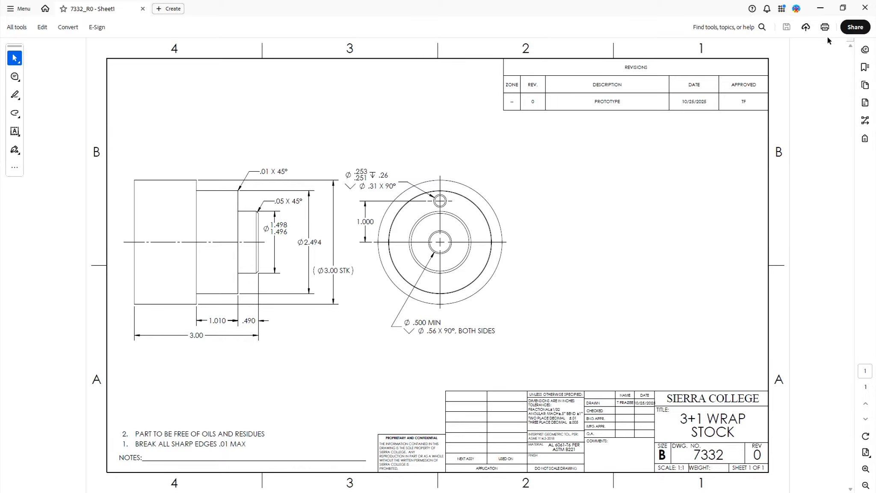
Step: Start a sketch on the middle step's annular face and draw a vertical line about 1.11 in long up from the origin
click(826, 13)
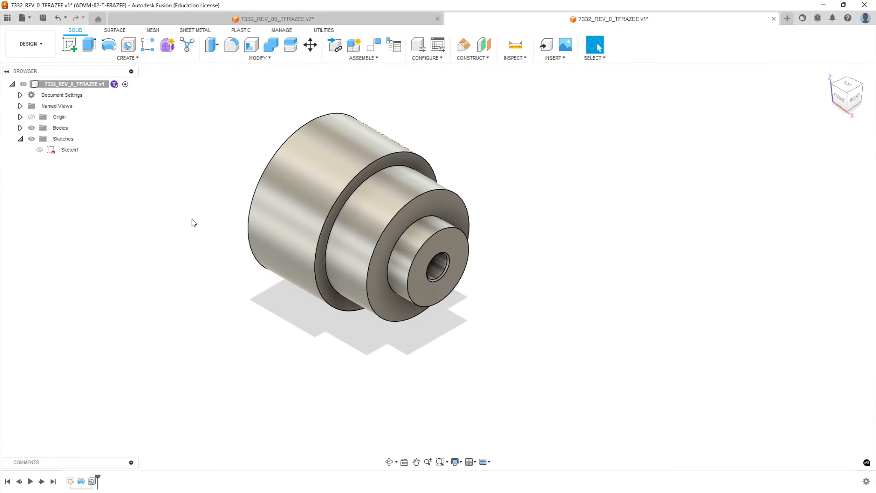
click(69, 44)
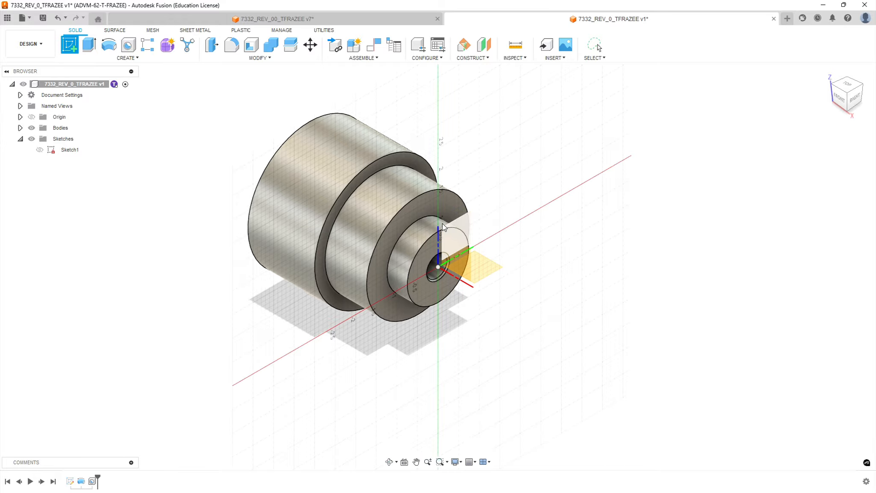
click(426, 209)
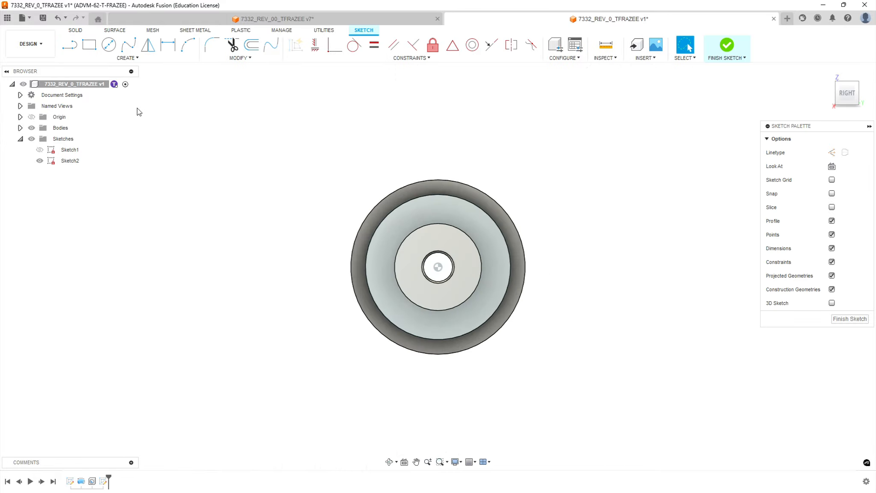
key(l)
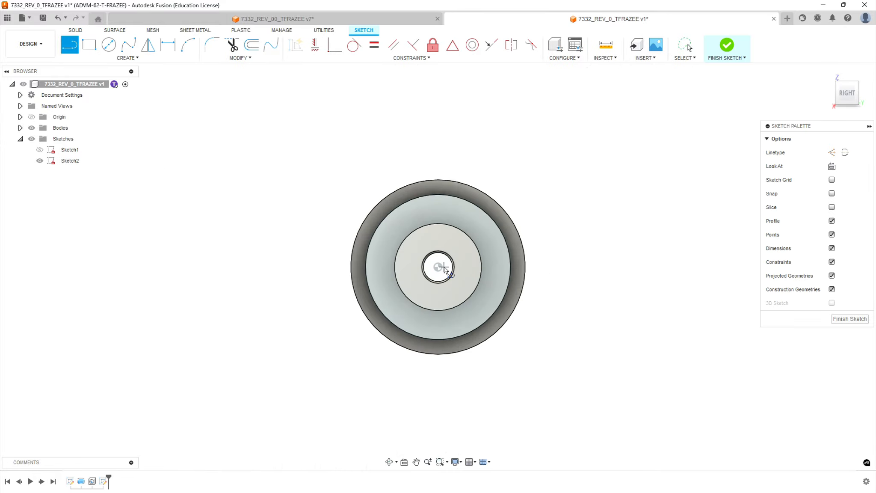
click(438, 267)
click(437, 203)
drag(437, 203, 536, 124)
key(Escape)
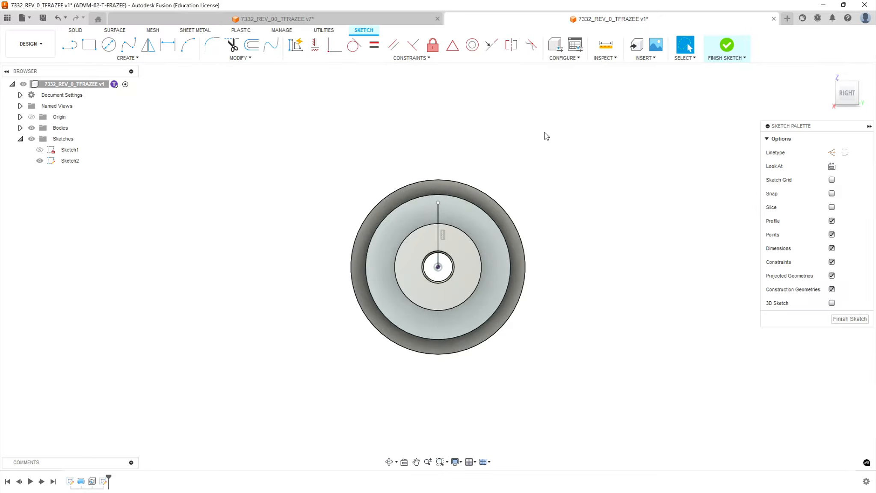
Step: Convert the vertical sketch line to construction geometry
right_click(513, 169)
click(439, 210)
right_click(439, 210)
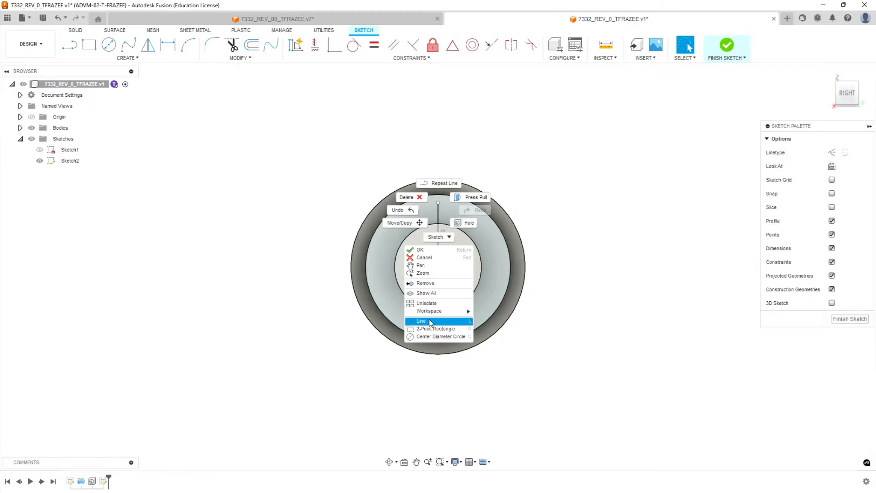
click(566, 234)
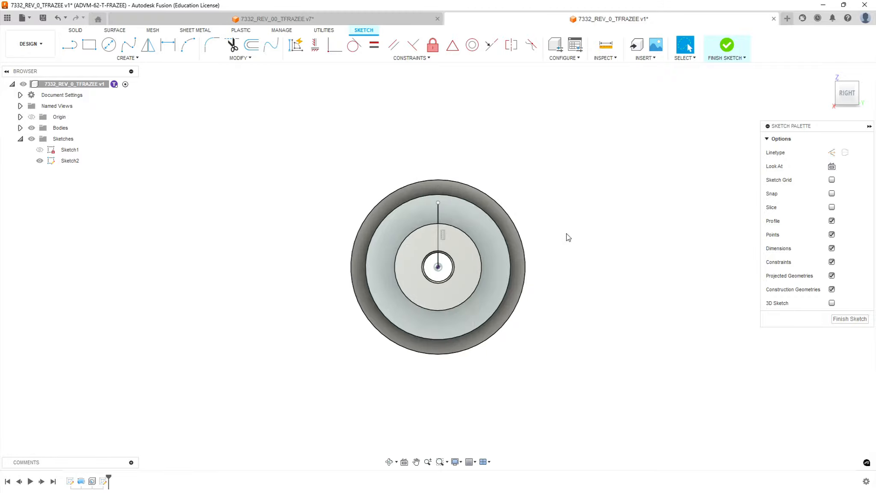
click(437, 216)
right_click(438, 217)
click(426, 297)
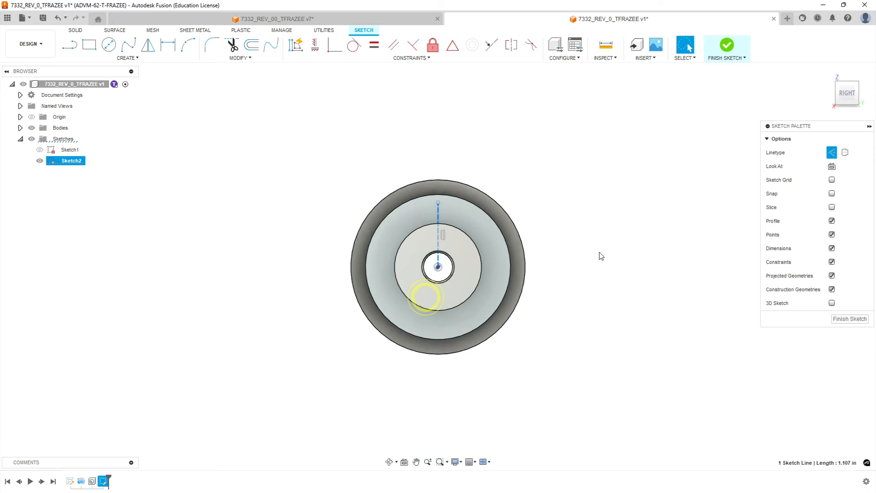
click(598, 250)
Step: Dimension the construction line's length to 1 in and finish the sketch
click(166, 44)
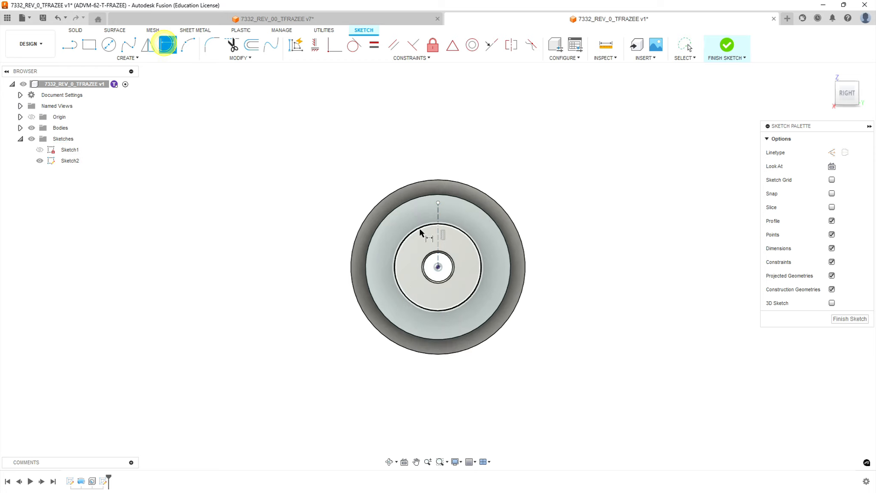
click(439, 212)
click(553, 238)
text(1)
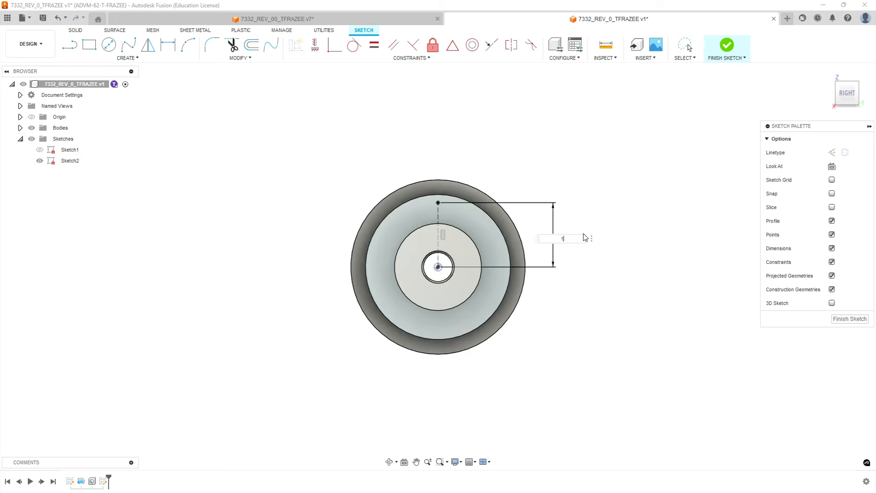
key(Return)
click(836, 318)
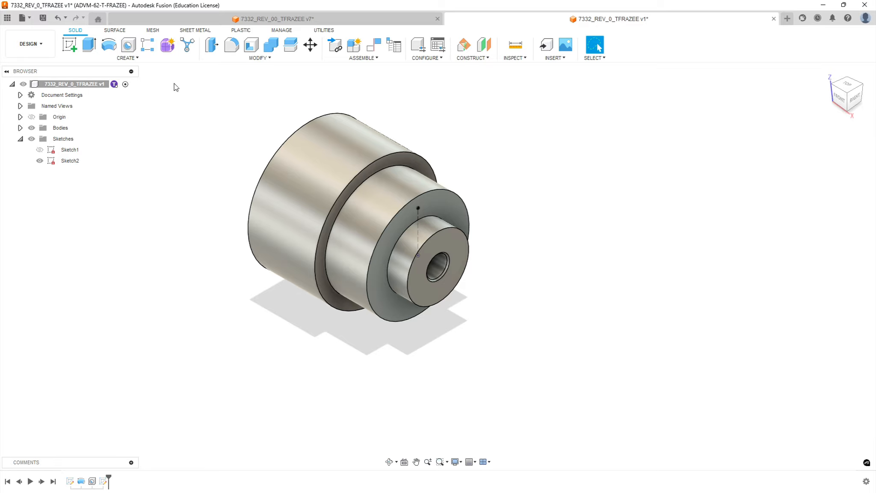
Step: Place a countersunk hole on the construction line's upper endpoint and check the small hole's callout in the PDF drawing
click(128, 45)
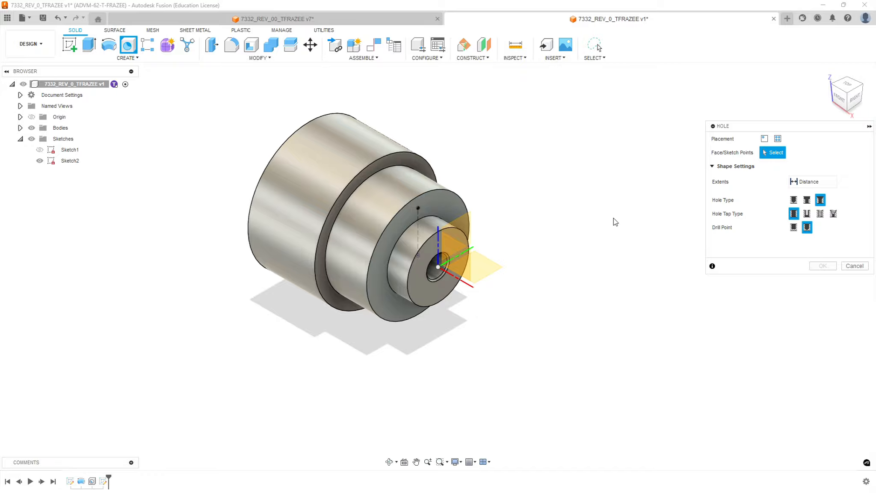
click(418, 208)
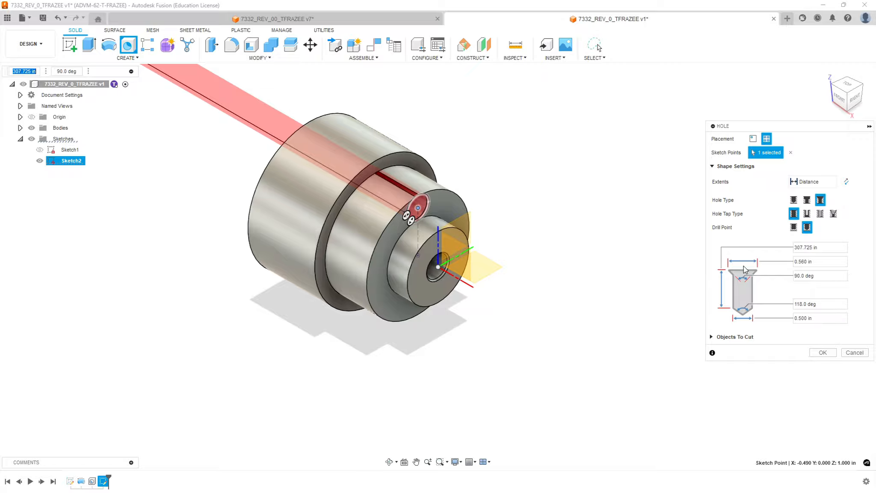
click(817, 318)
click(361, 19)
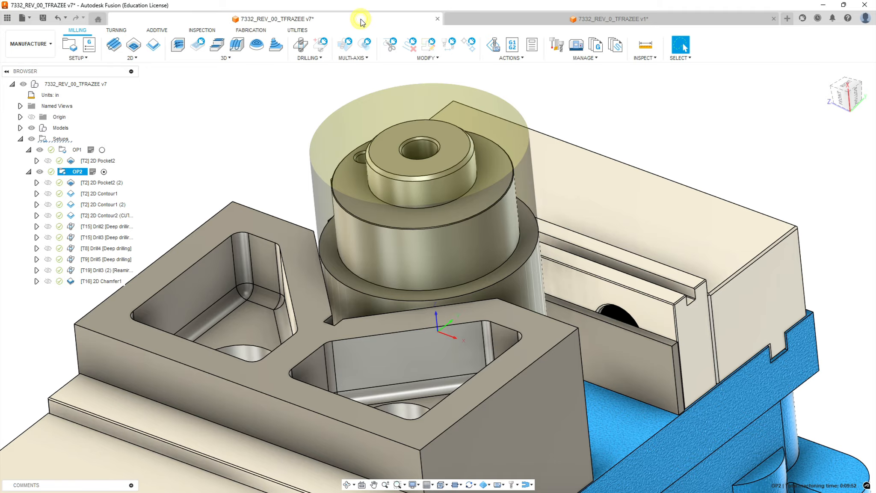
click(525, 19)
key(alt+Tab)
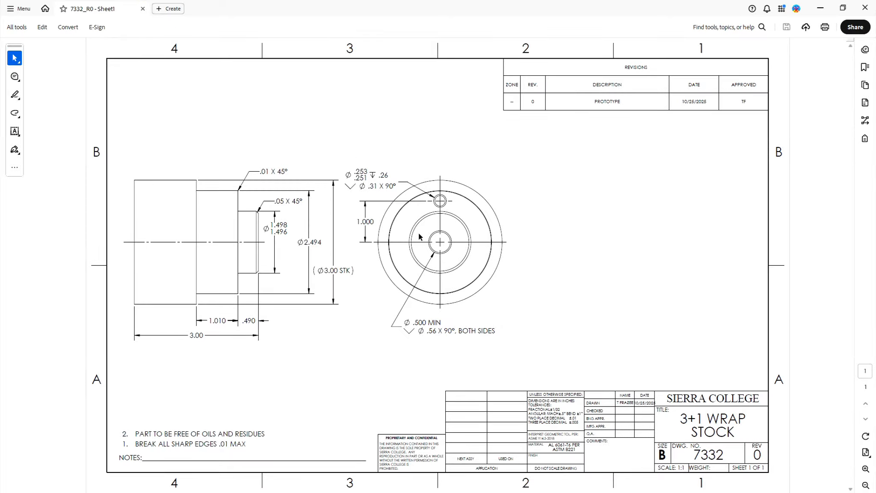
click(820, 12)
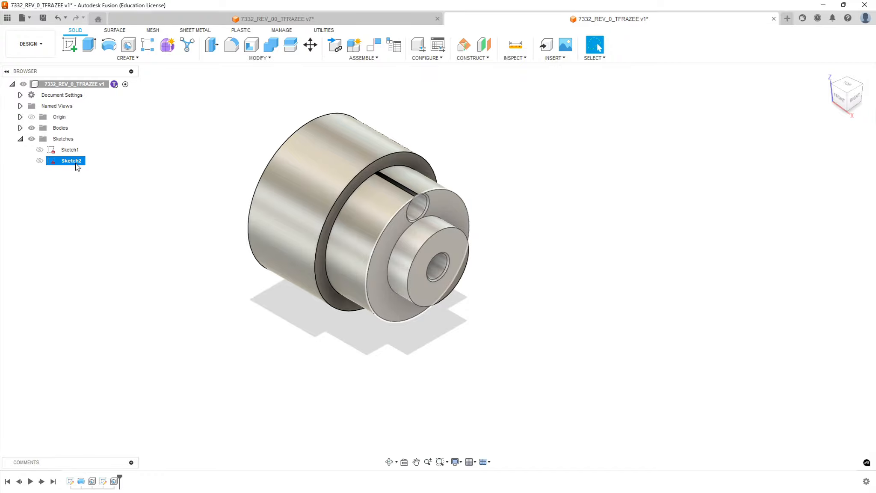
Step: Edit the off-center hole to a 0.252 in diameter with a 0.31 in countersink diameter
right_click(113, 483)
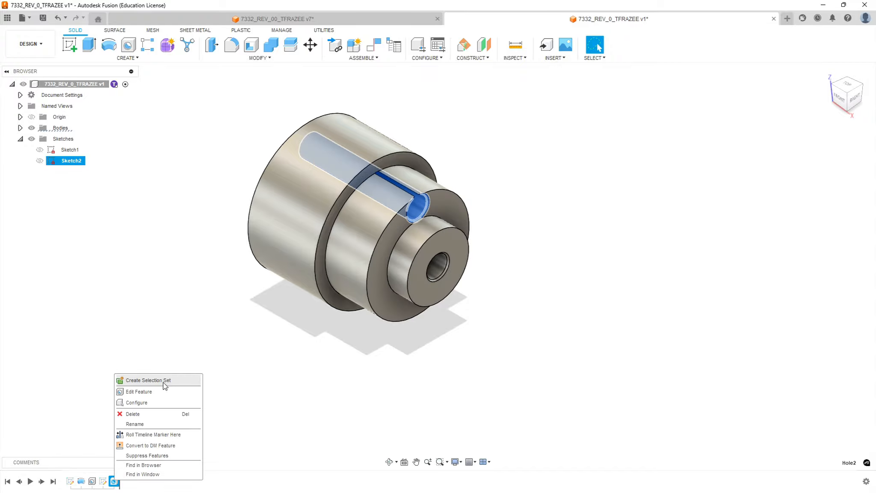
click(150, 392)
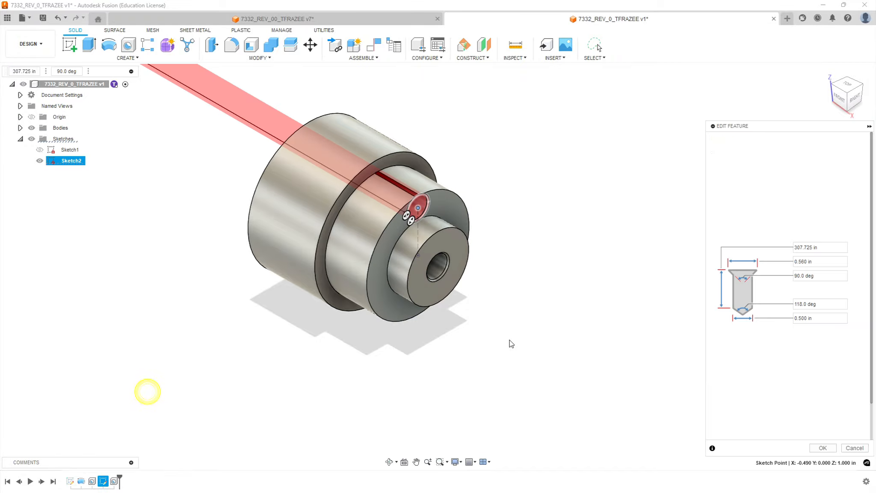
double_click(821, 318)
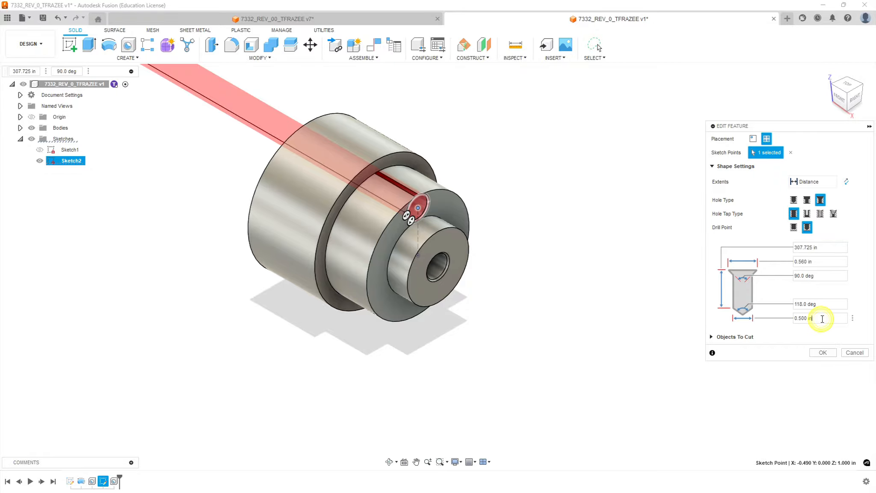
text(.252)
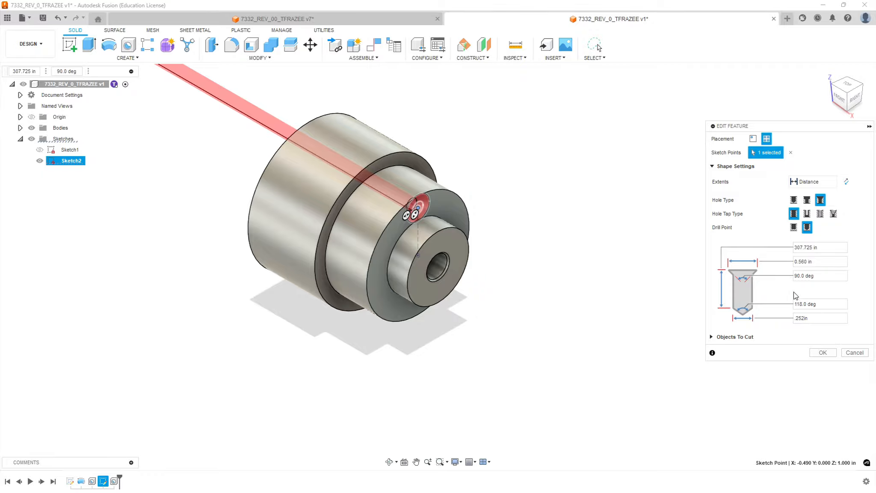
click(816, 261)
drag(816, 261, 757, 262)
key(BackSpace)
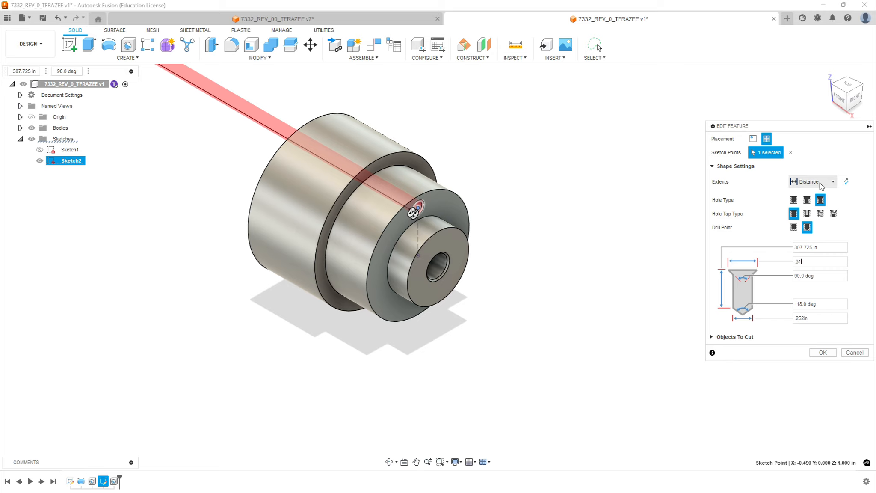
Step: Set the off-center hole's depth to 0.26 in per the drawing and apply the edit
click(824, 247)
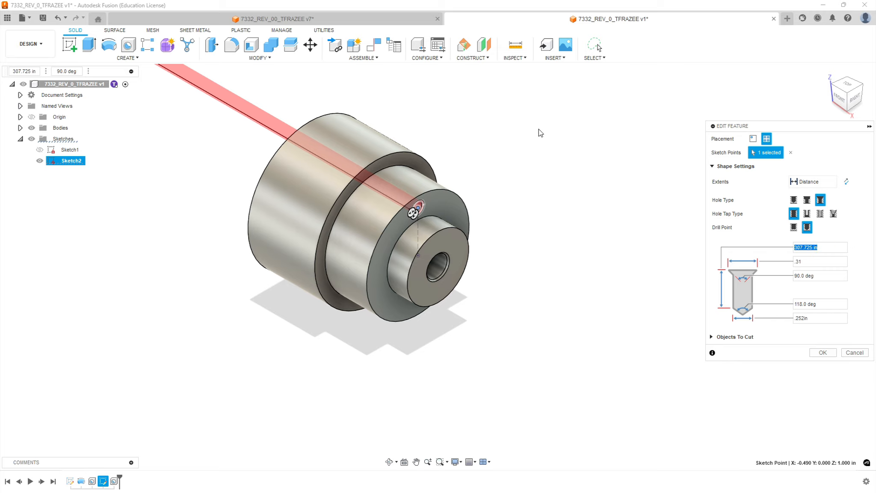
key(alt+Tab)
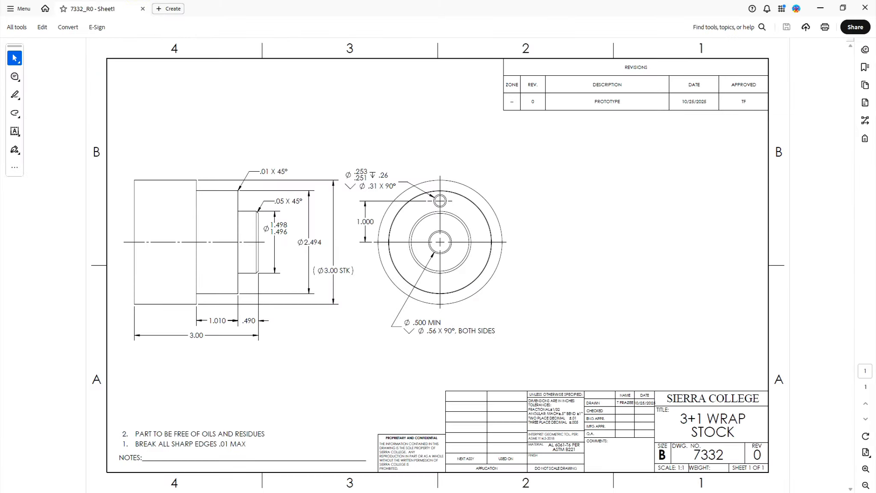
key(alt+Tab)
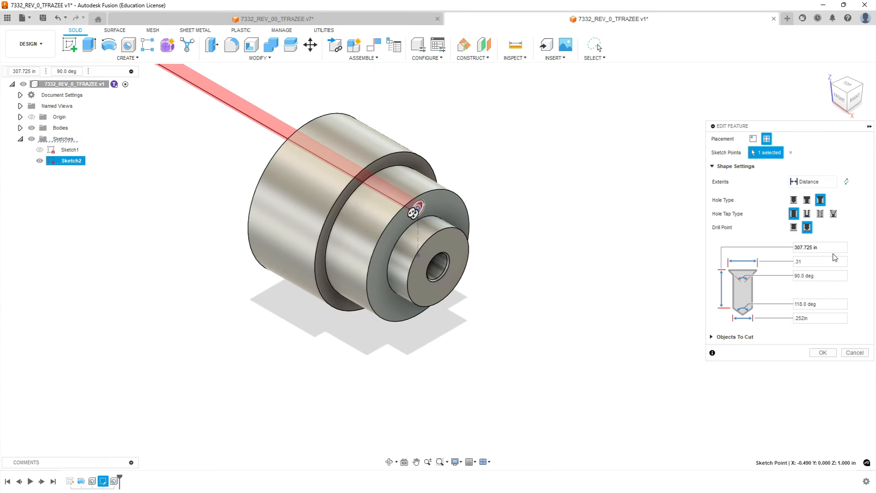
text(.26)
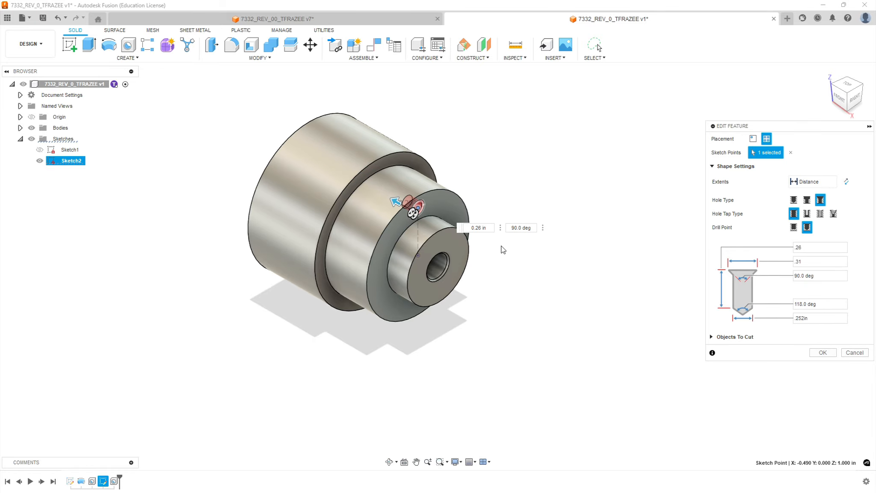
click(825, 352)
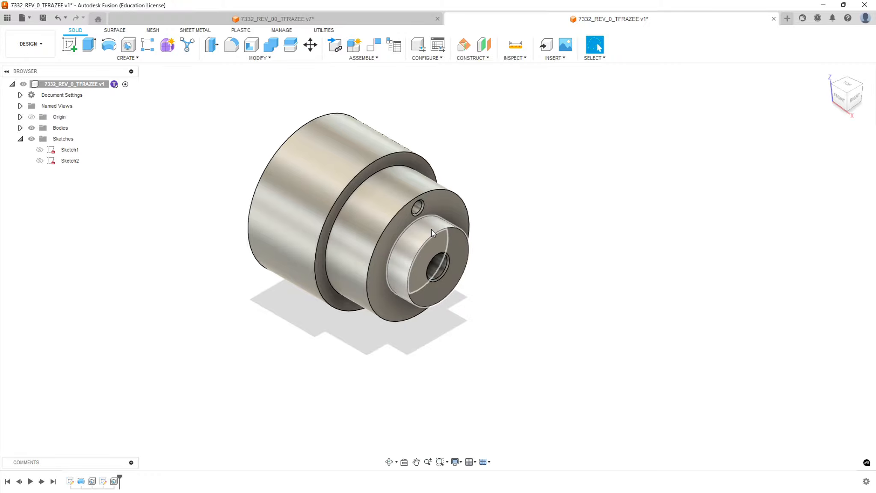
shift+middle_drag(369, 217, 324, 260)
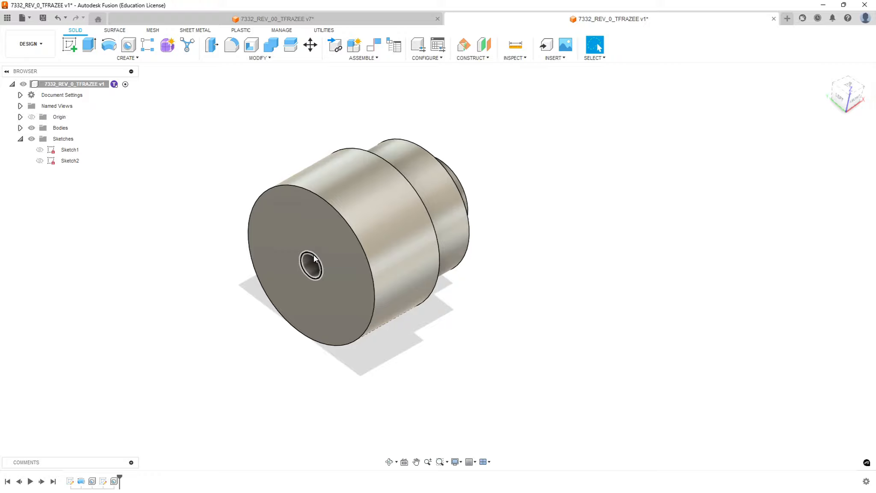
shift+middle_drag(504, 326, 426, 308)
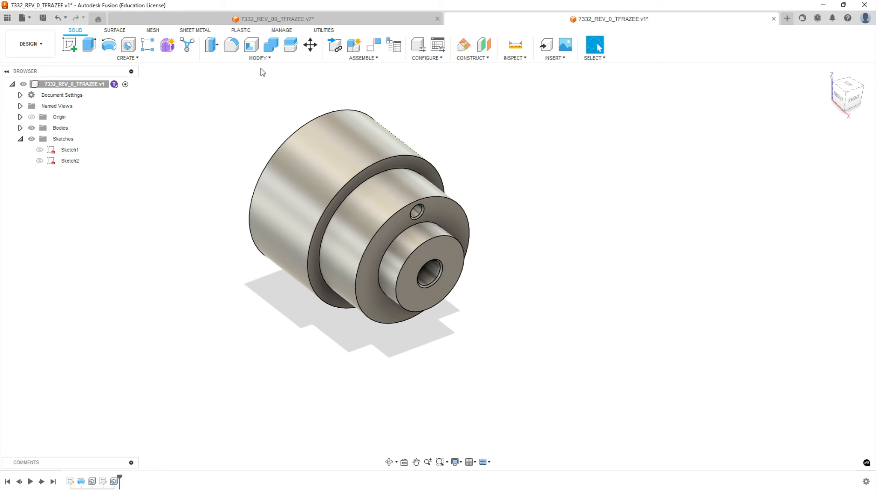
Step: Chamfer the small boss's outer front edge by 0.05 in, per the PDF drawing's callout
click(259, 58)
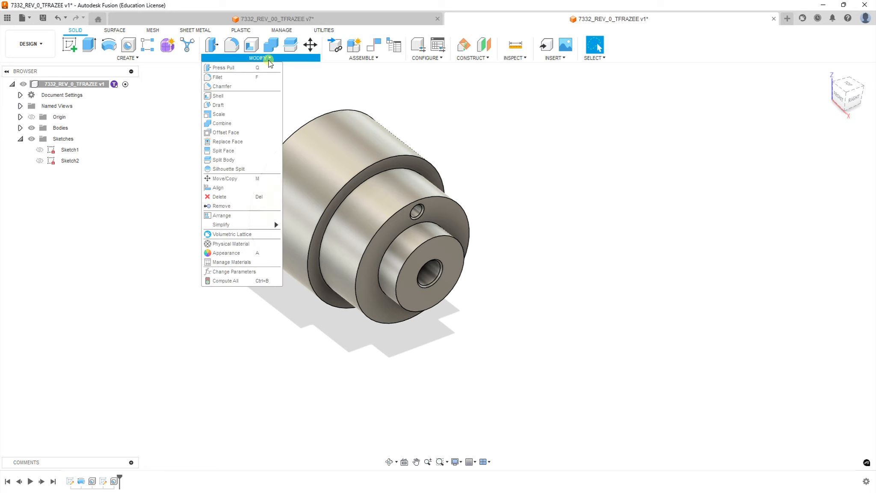
click(219, 87)
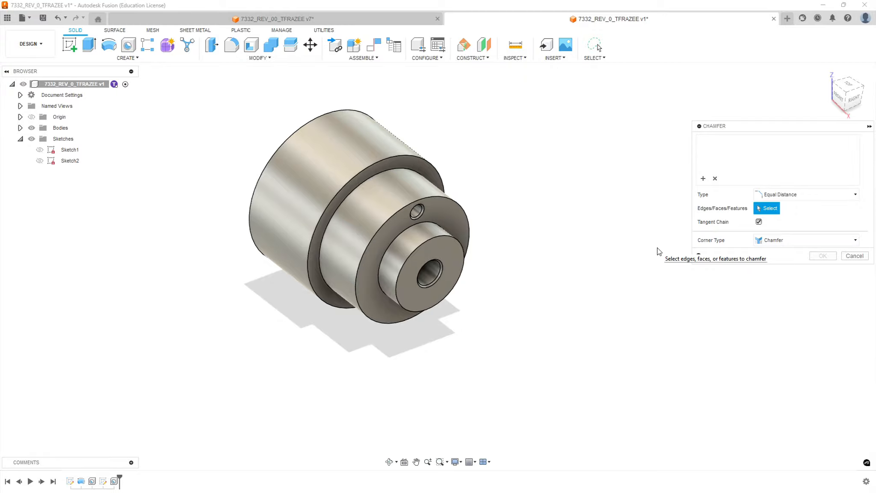
click(433, 238)
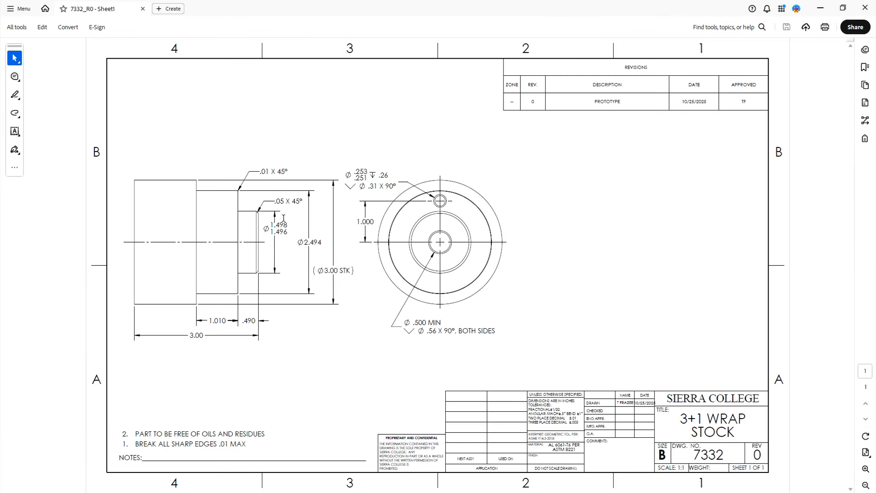
click(820, 8)
double_click(789, 141)
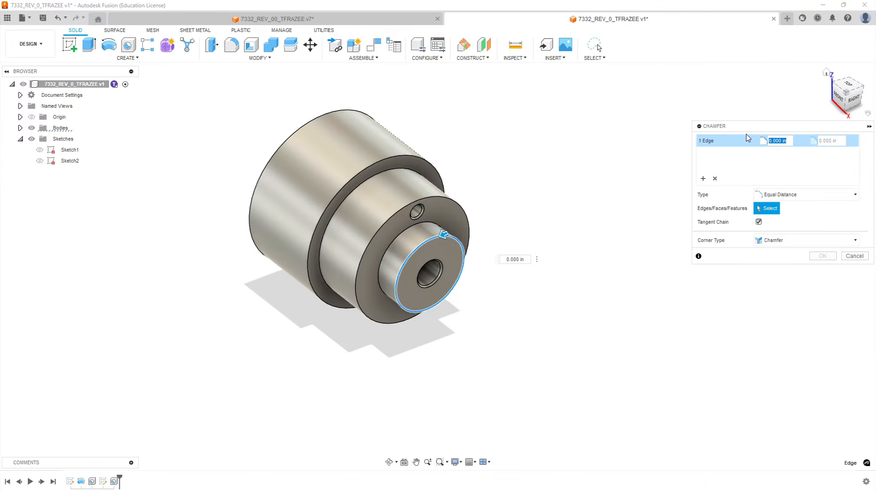
text(.05)
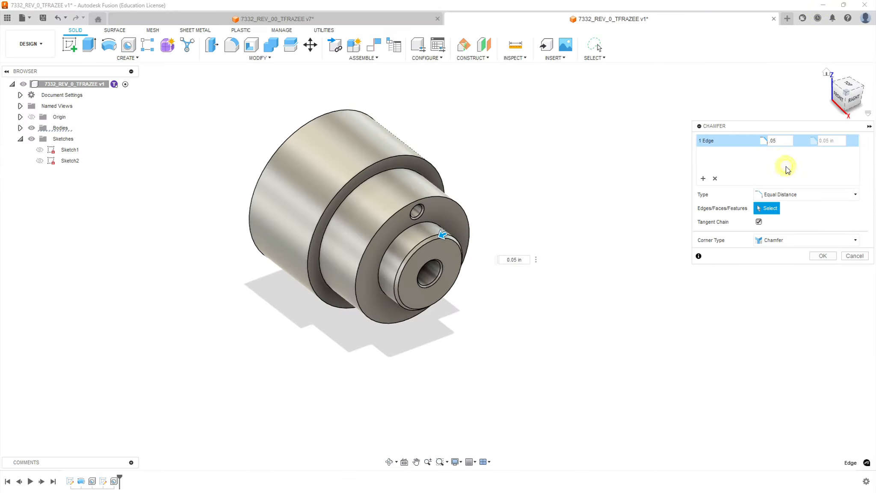
Step: Add a second chamfer set for the middle step's outer front edge with a distance of 0.01 in
click(704, 179)
click(417, 199)
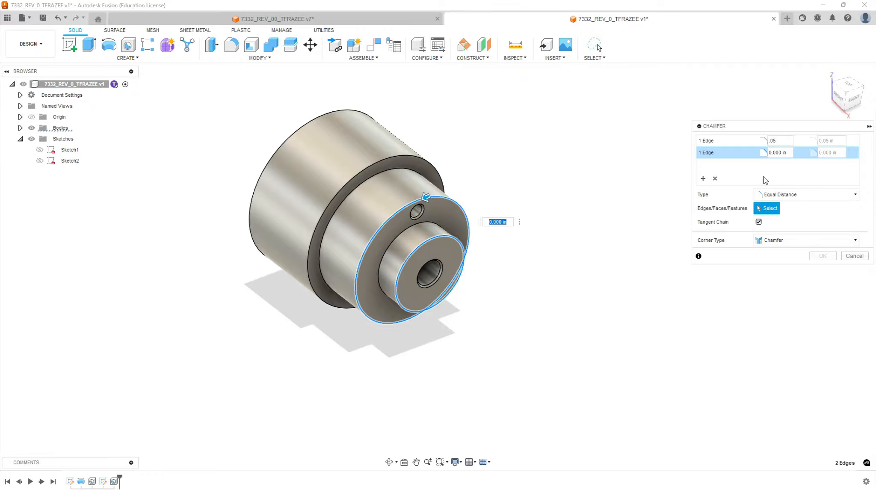
double_click(776, 152)
key(BackSpace)
text(.0)
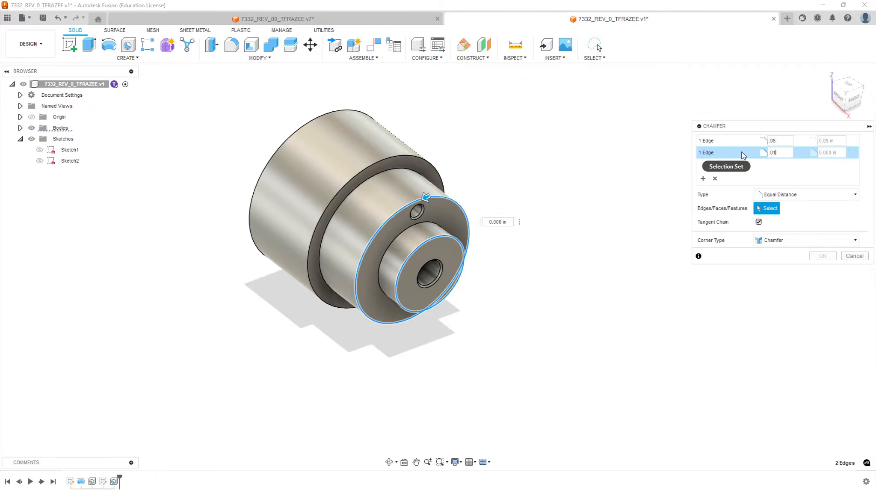
text(1)
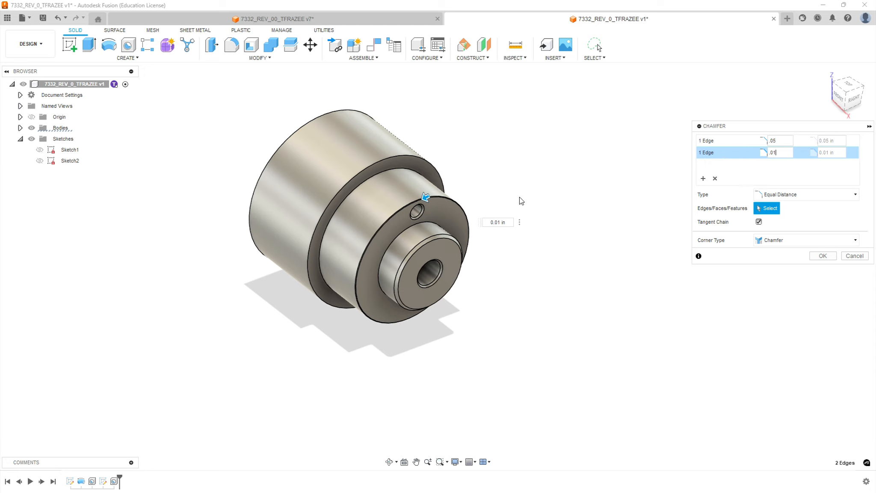
Step: Check the bore's countersink callout in the PDF drawing and calculate (.56 - .5) / 2 in Calculator for the chamfer distance
shift+middle_drag(509, 177, 588, 176)
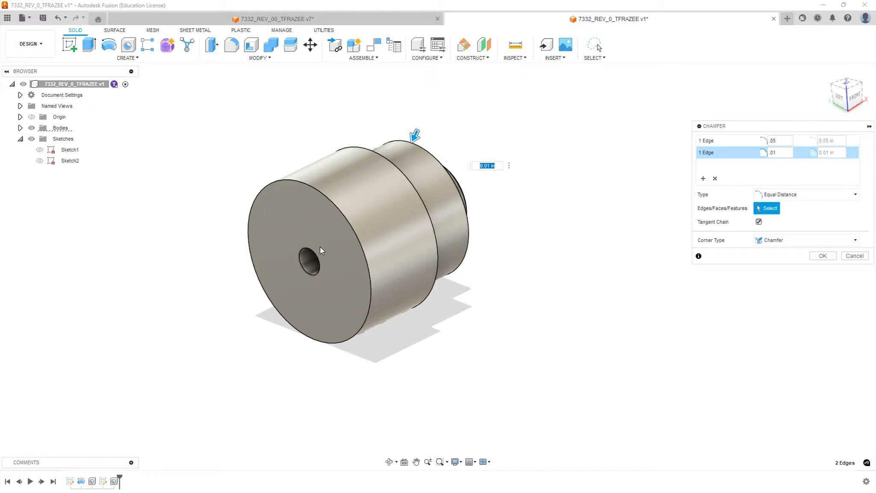
click(147, 1)
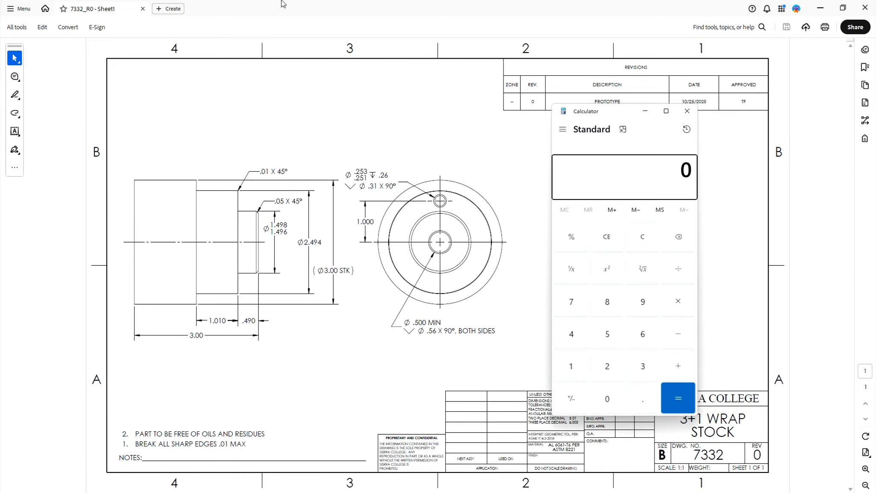
text(.56)
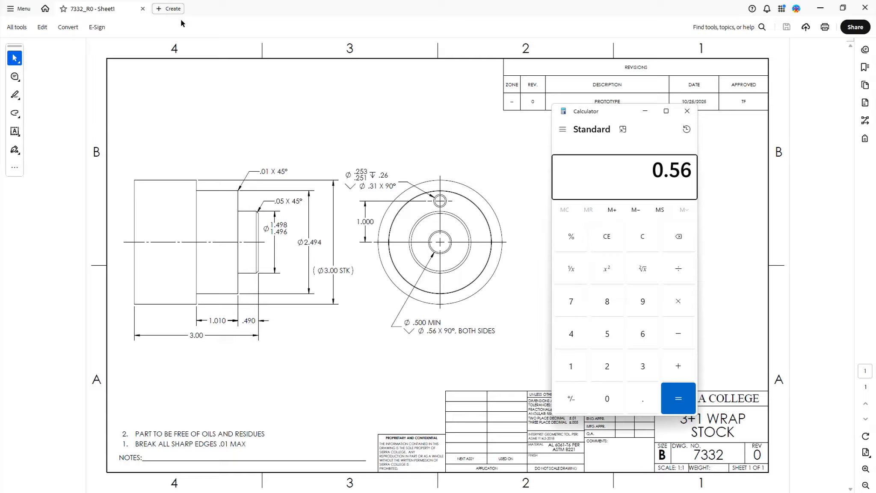
key(minus)
text(.5)
key(Return)
key(slash)
text(2)
key(Return)
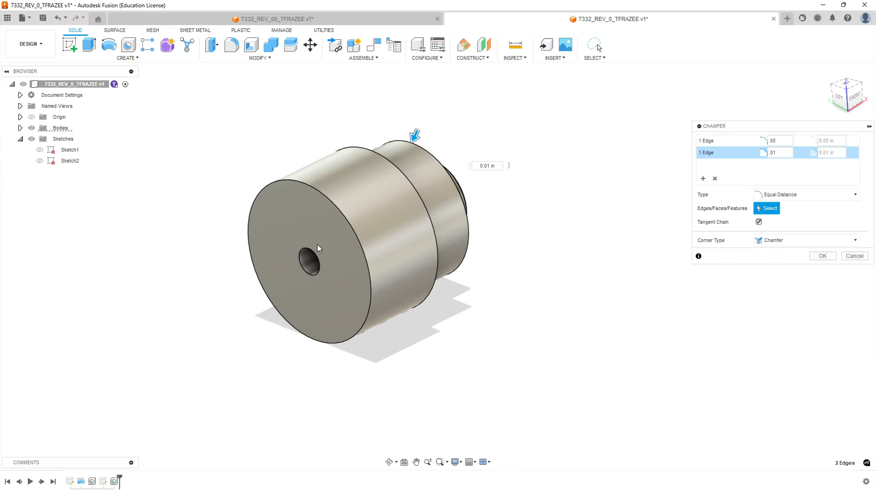
Step: Add a 0.03 in chamfer on the central bore's edge at the large end face and apply all three chamfers
click(703, 178)
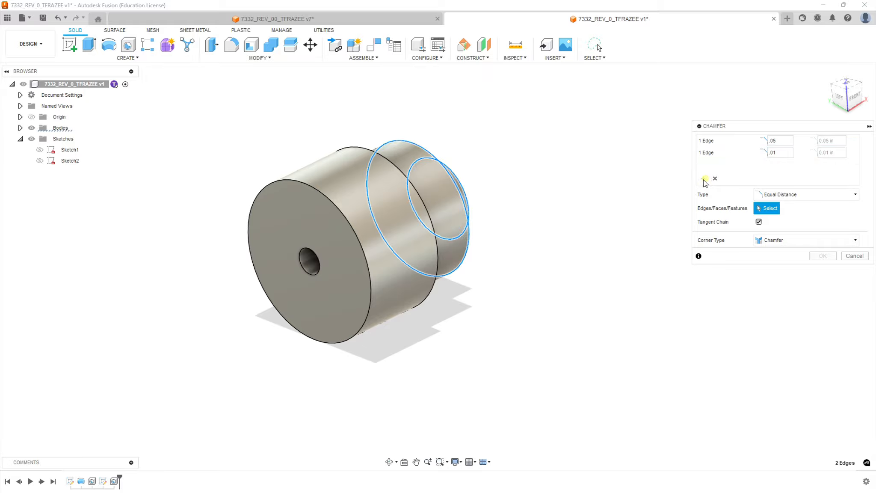
click(314, 256)
text(.03)
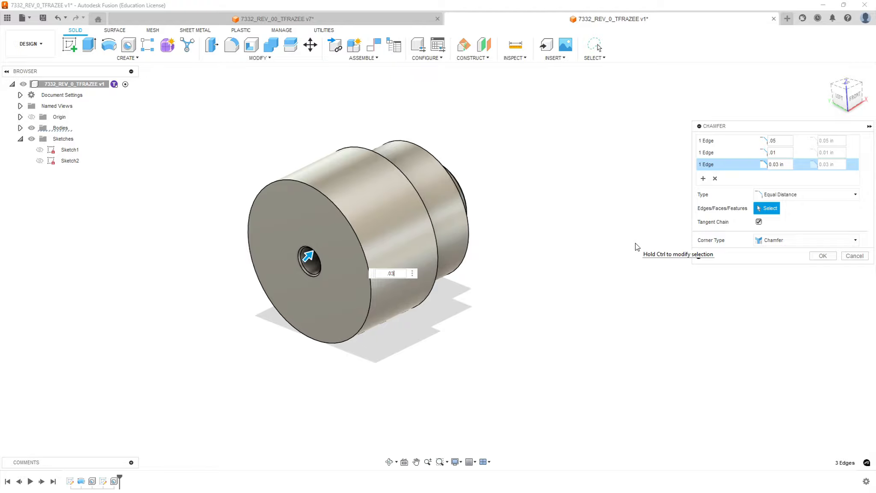
click(822, 255)
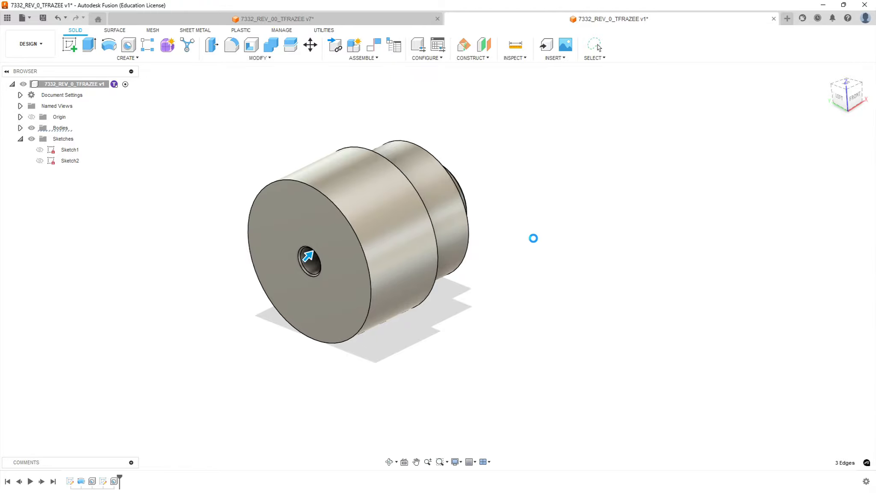
Step: Save the part as a new version
shift+middle_drag(533, 238, 485, 221)
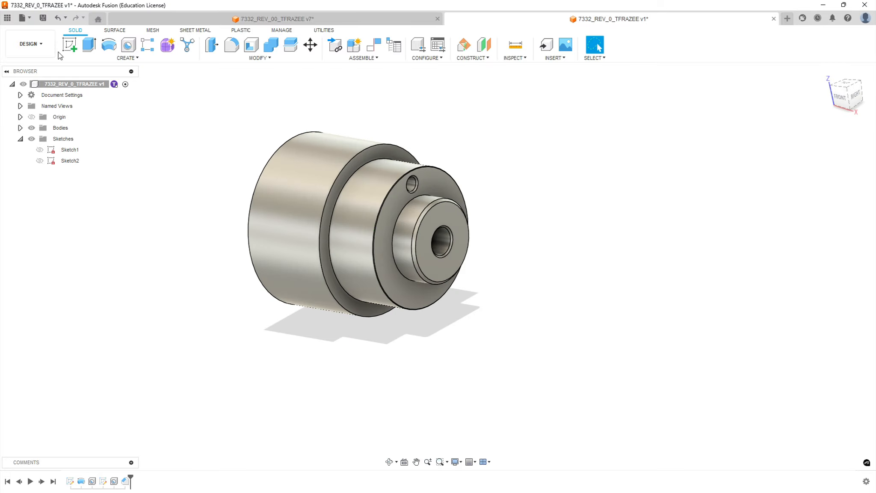
click(40, 18)
click(445, 269)
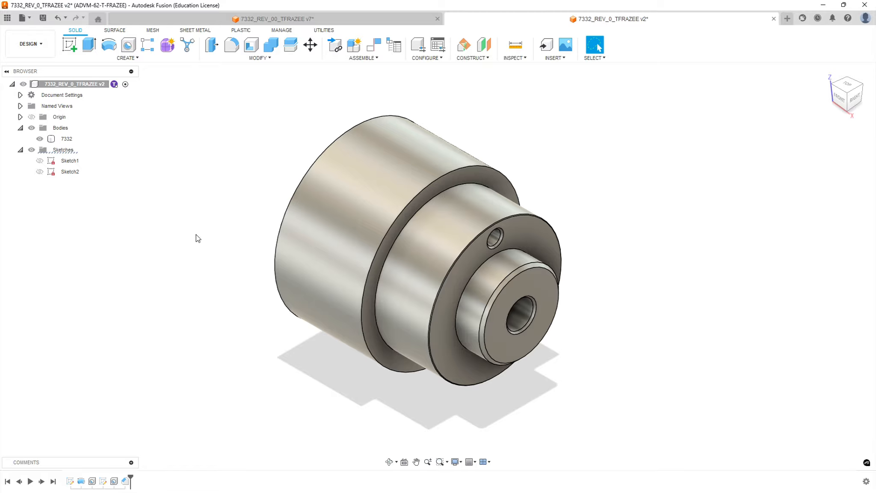
Step: Create a sketch on the large flat end face, project the face's outer circular edge into it, and finish the sketch
click(69, 45)
shift+middle_drag(220, 153, 285, 166)
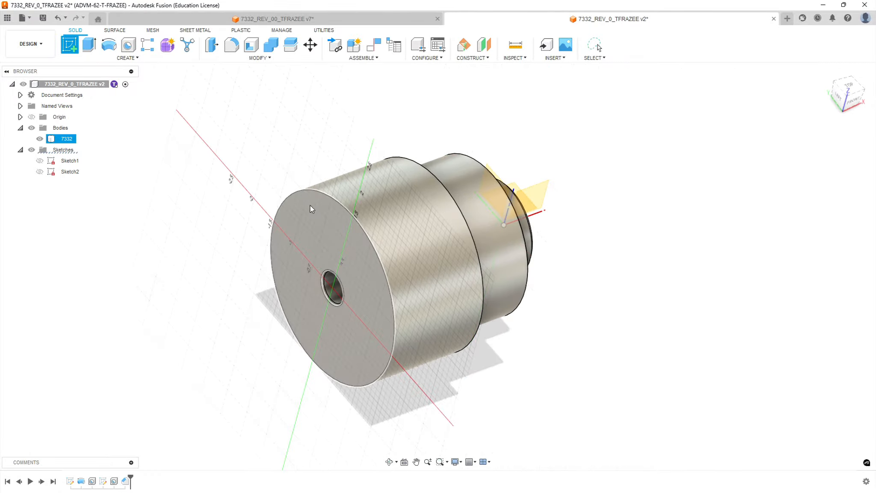
click(309, 205)
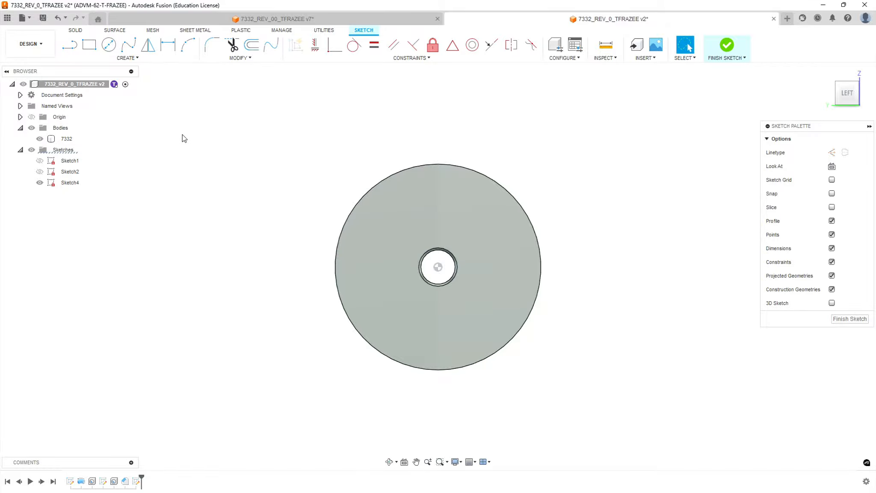
shift+middle_drag(259, 145, 232, 149)
click(139, 58)
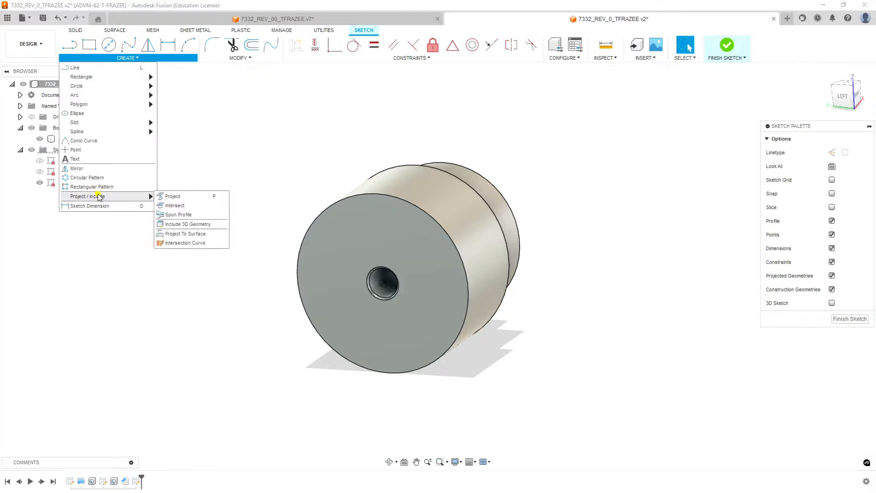
click(115, 197)
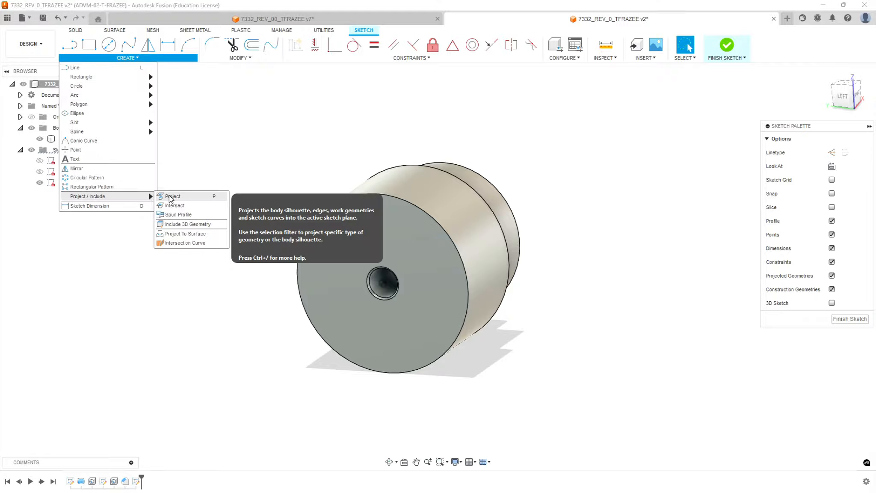
click(172, 197)
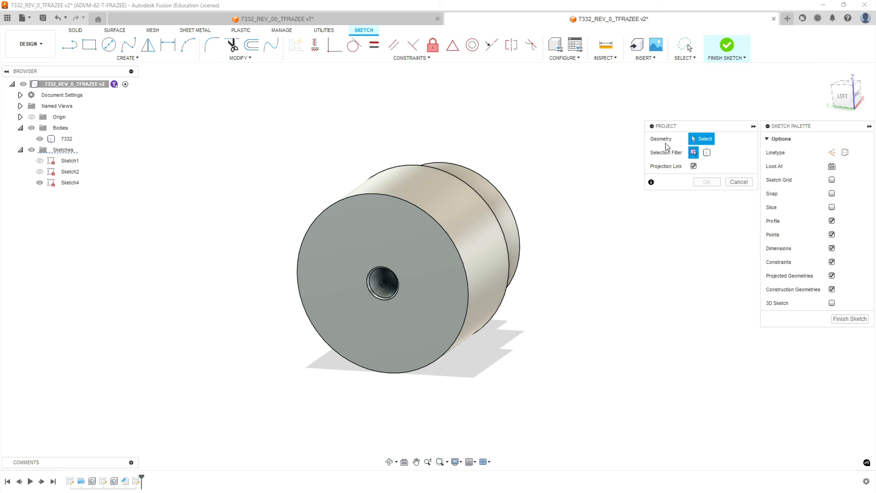
click(402, 198)
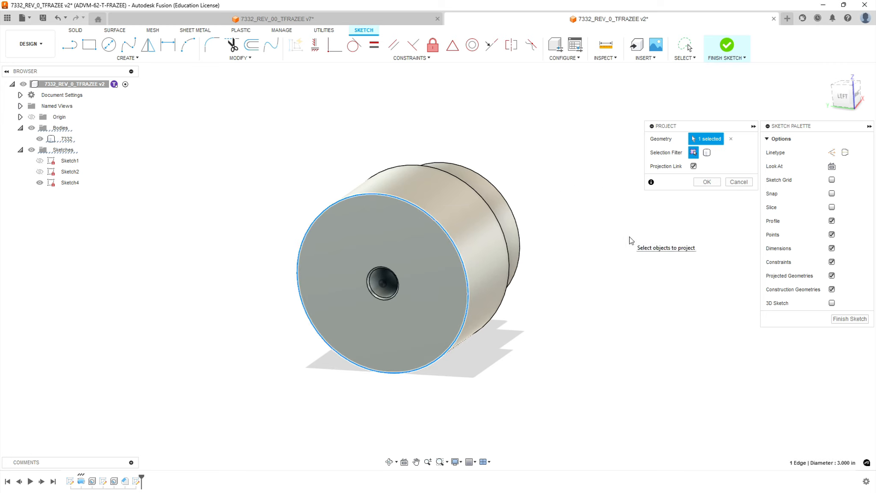
click(707, 182)
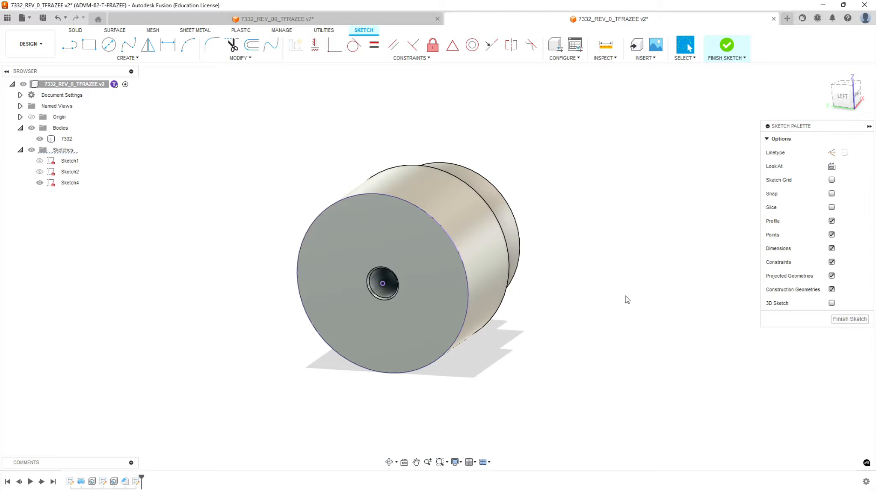
click(849, 320)
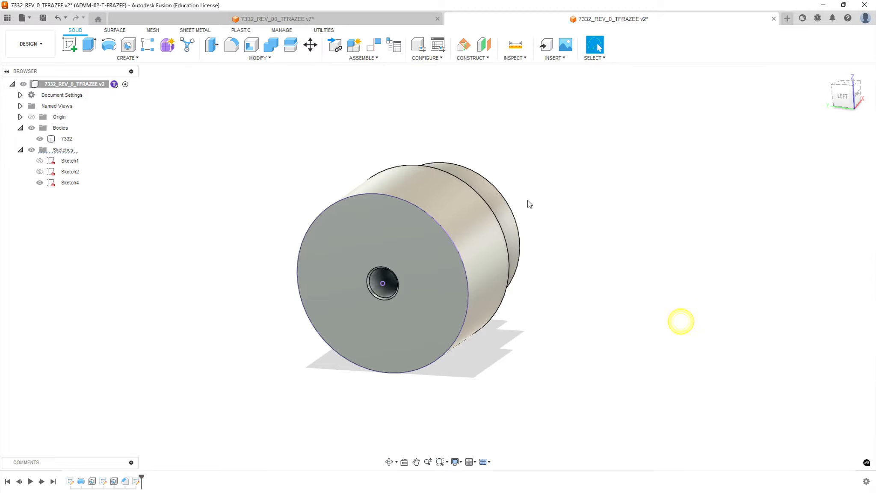
Step: Start a two-sided extrusion of both new sketch profiles, the outer ring and the bore circle
key(e)
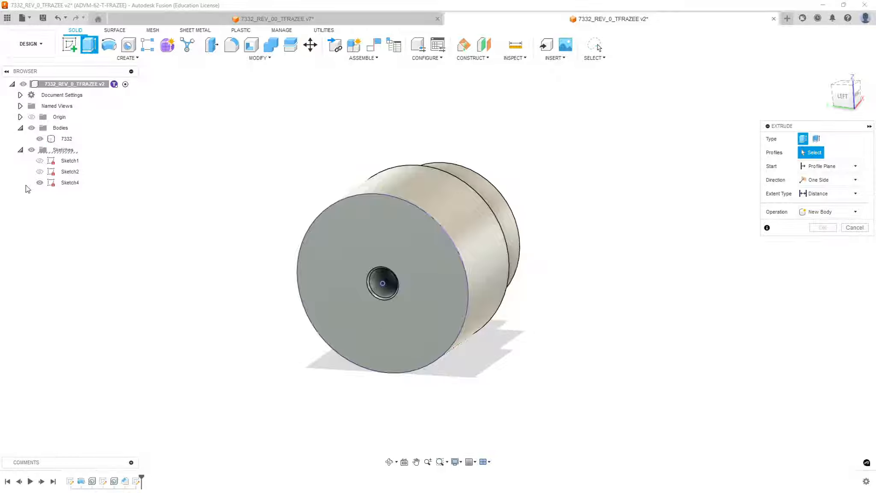
click(69, 183)
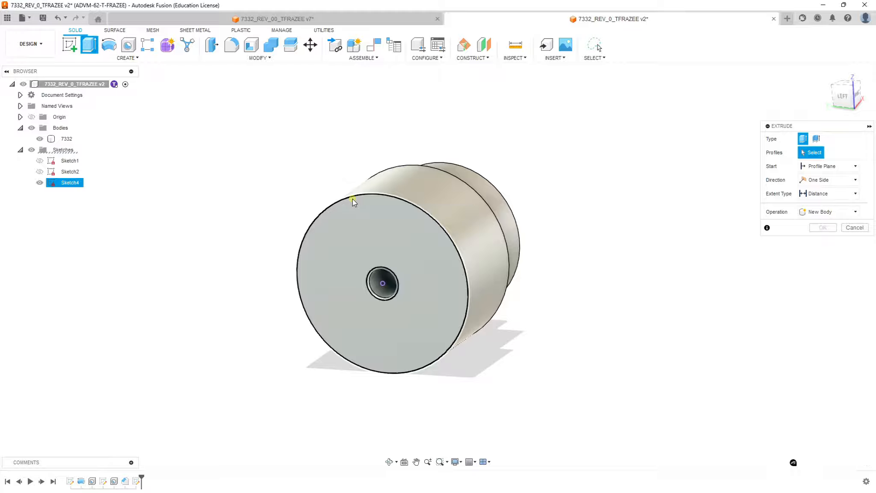
click(373, 263)
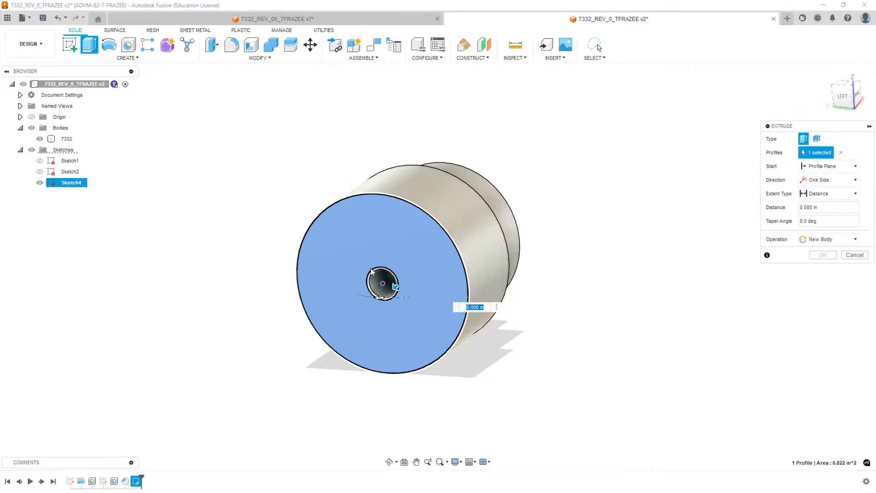
shift+middle_drag(370, 270, 362, 261)
click(362, 261)
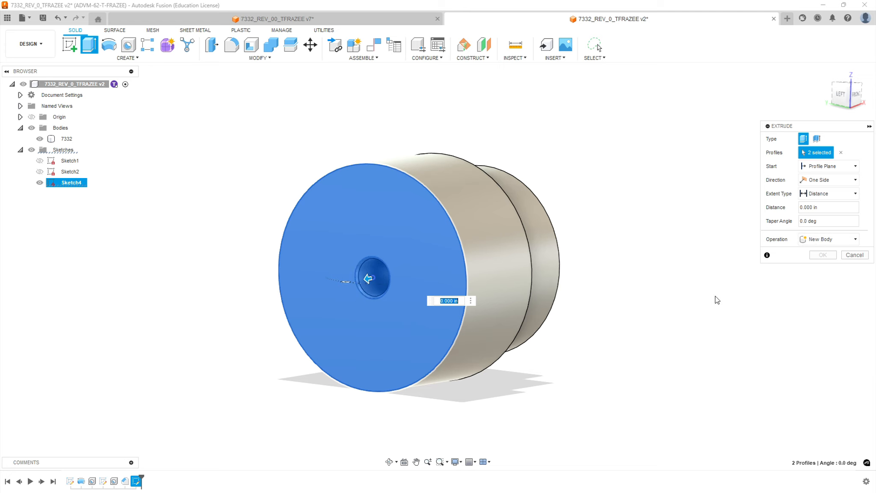
click(836, 180)
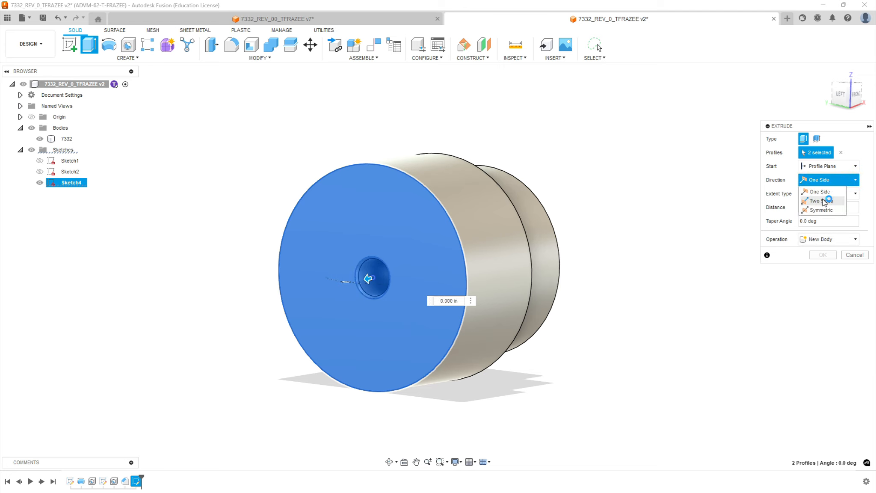
click(824, 200)
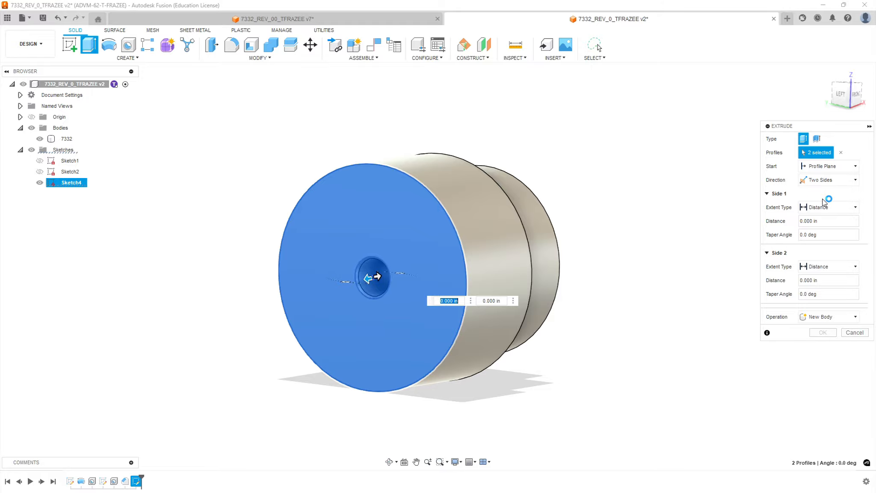
Step: Set the extrusion distances to 3.06 in for Side 1 and 0.06 in for Side 2
key(BackSpace)
text(.06)
key(Return)
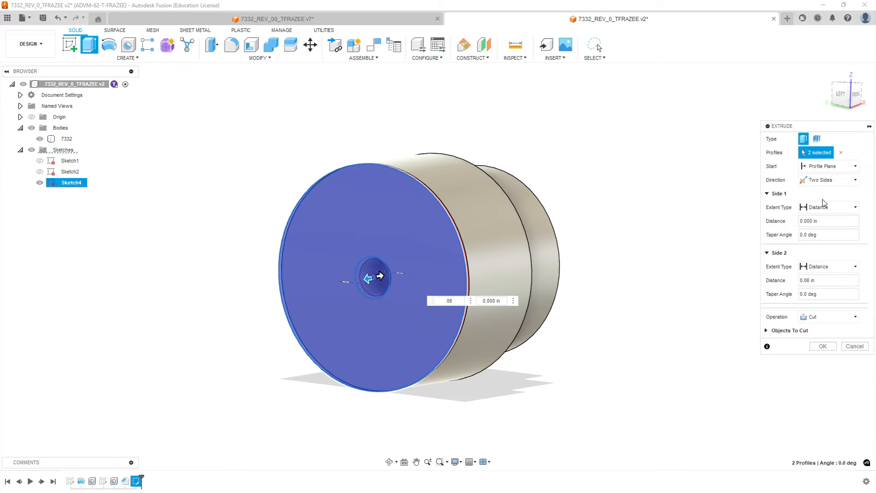
click(504, 300)
double_click(496, 301)
text(3.0)
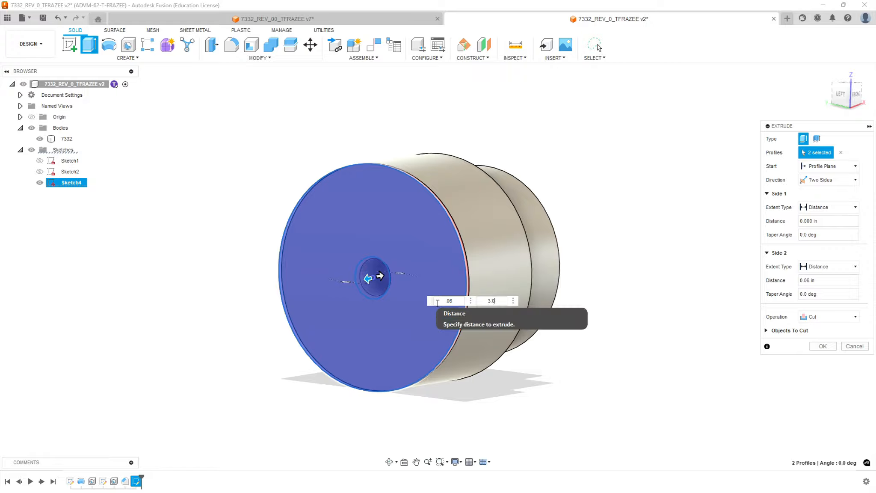
text(6)
key(Return)
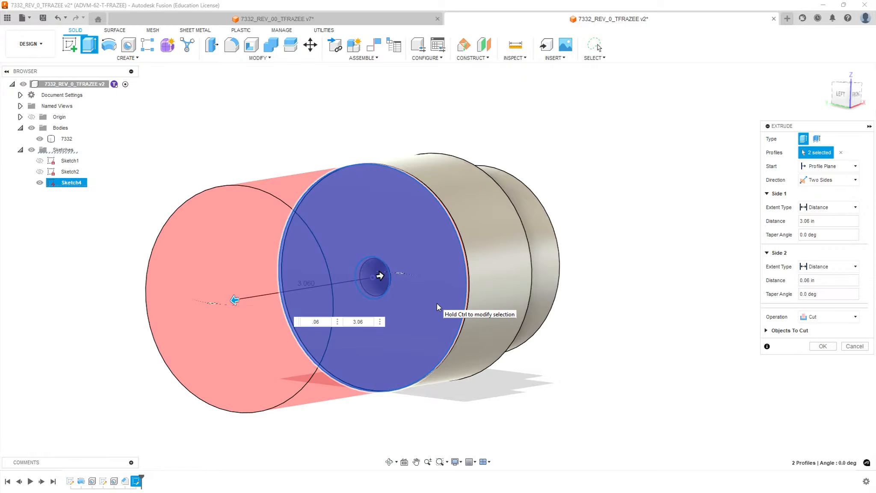
Step: Set the extrusion distances to 0.06 in for Side 1 and 3.06 in for Side 2, and create it as a new body
click(313, 322)
text(3)
key(Return)
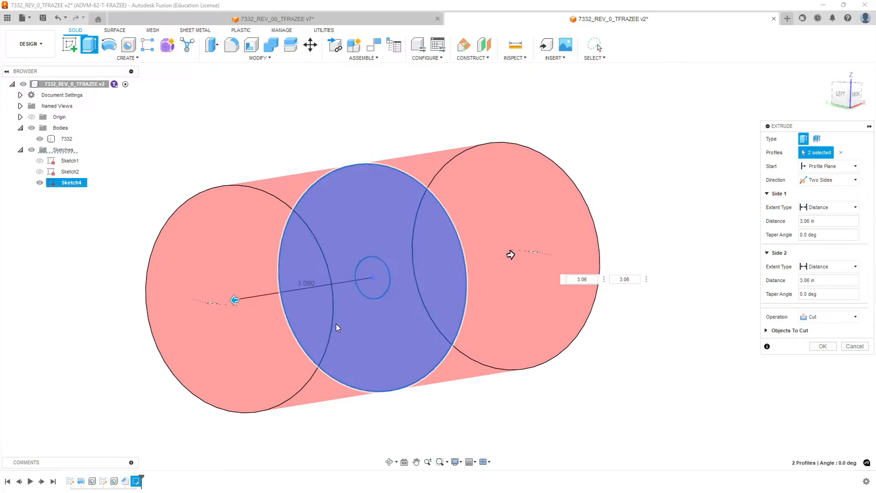
click(624, 279)
key(BackSpace)
click(828, 317)
click(824, 356)
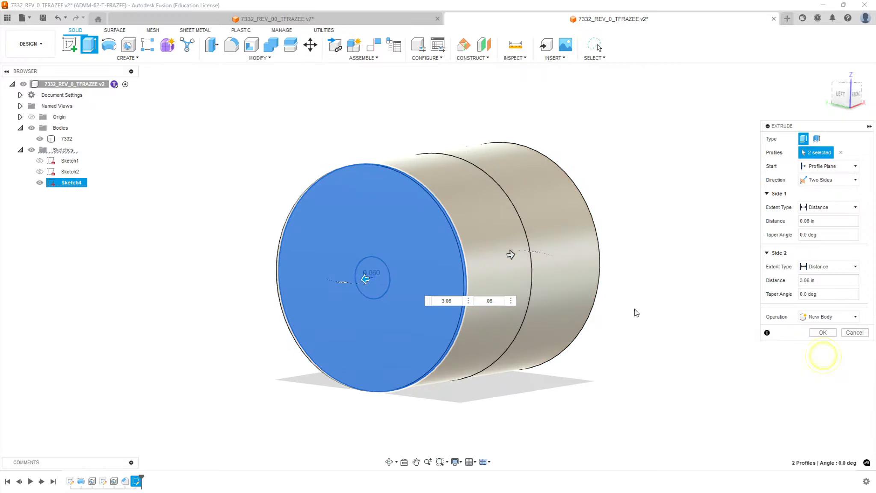
shift+middle_drag(673, 253, 660, 301)
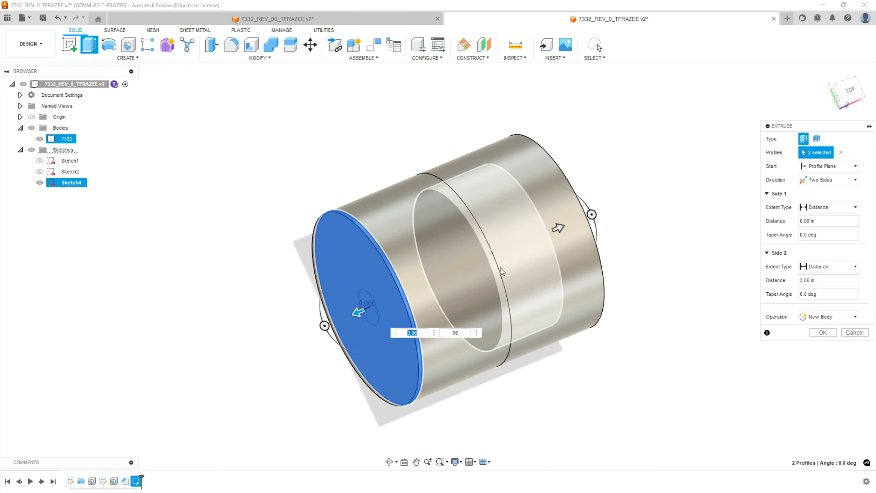
click(822, 332)
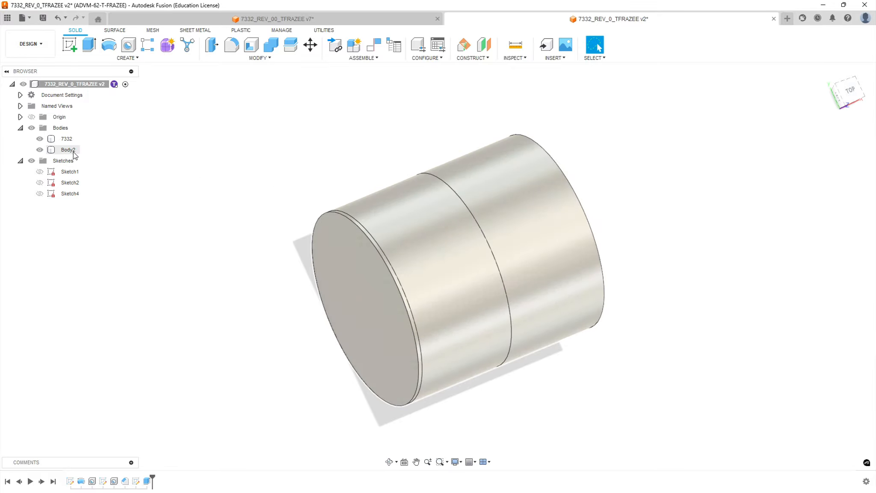
Step: Rename the newly extruded cylinder body as STOCK
click(68, 149)
click(69, 149)
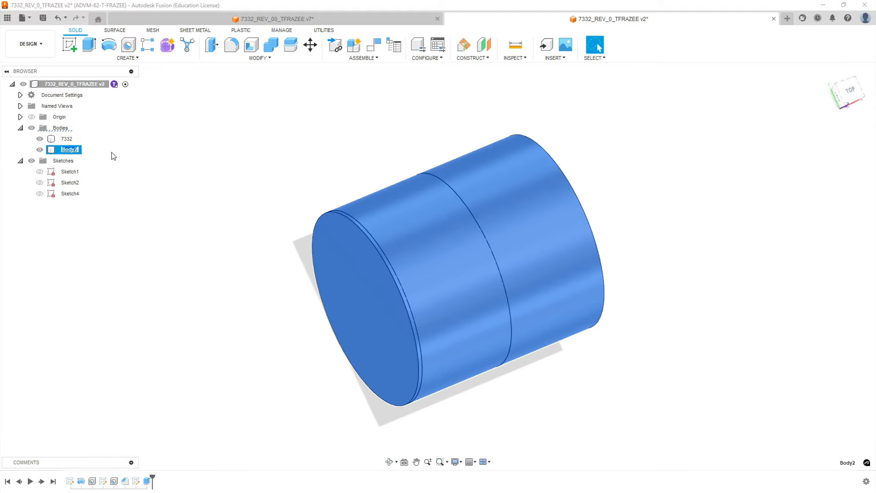
text(stOCK)
click(113, 156)
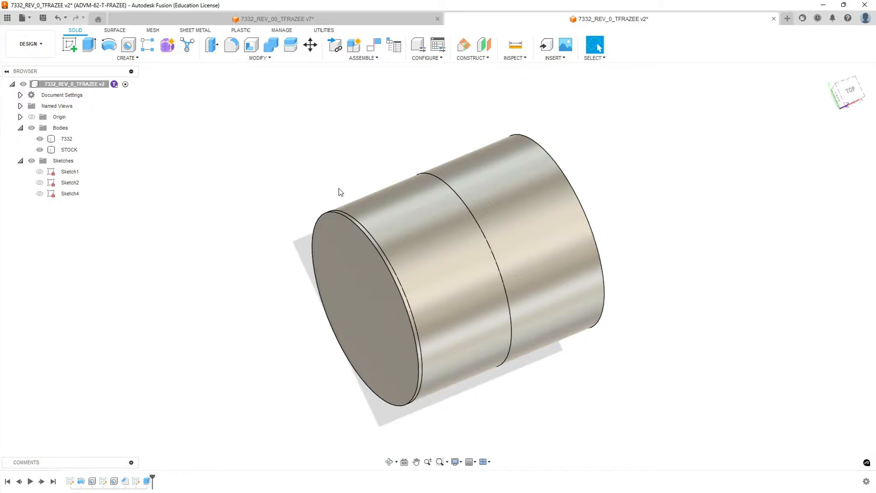
Step: Set the STOCK body's opacity to 50% so the part inside shows through
right_click(70, 149)
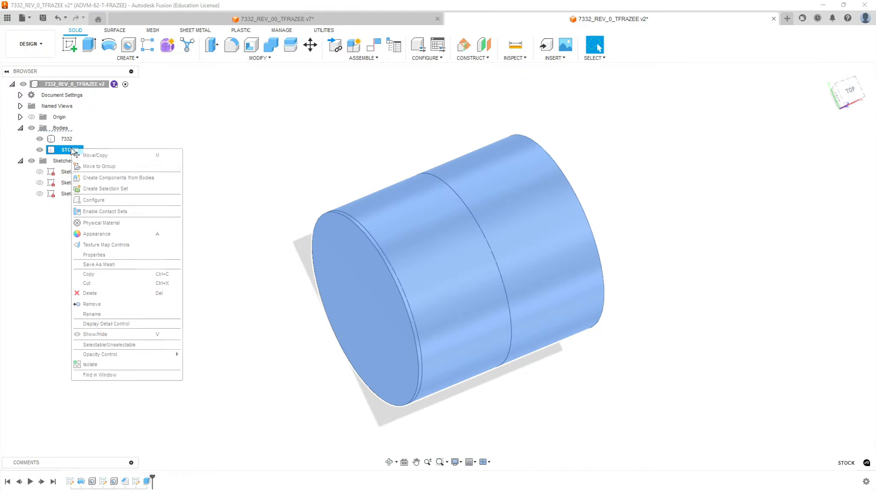
mouse_move(125, 360)
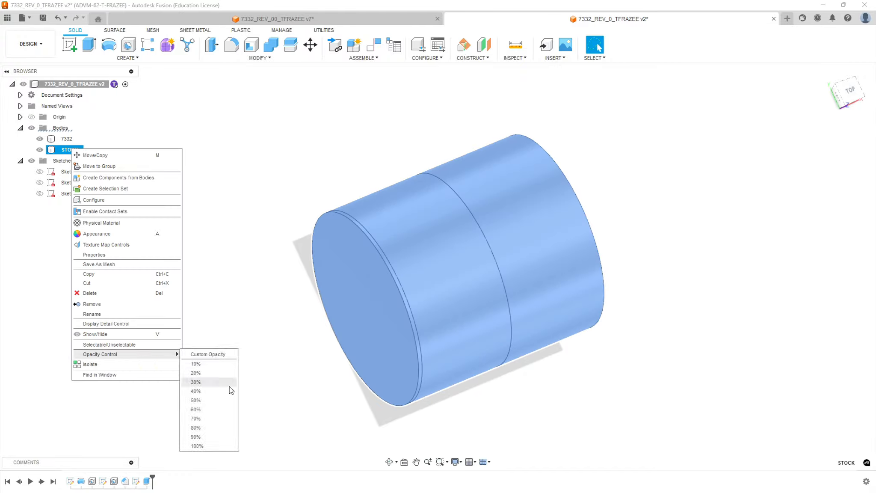
click(194, 400)
click(637, 250)
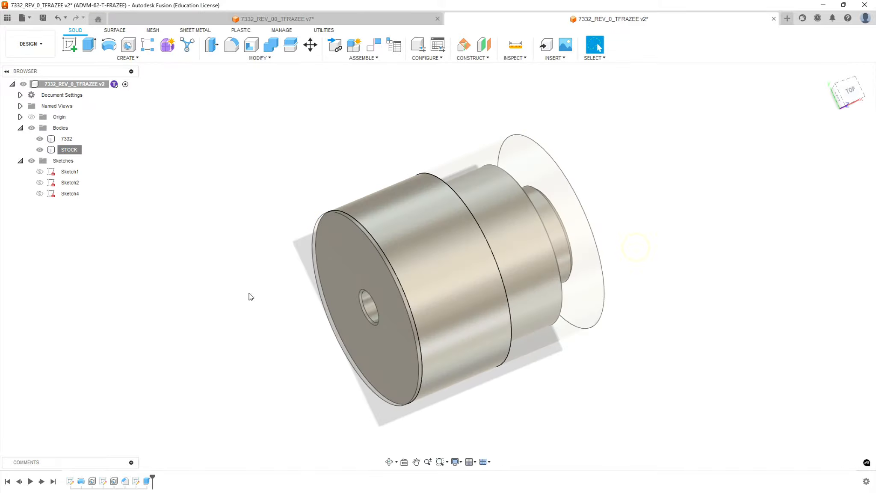
shift+middle_drag(319, 221, 272, 221)
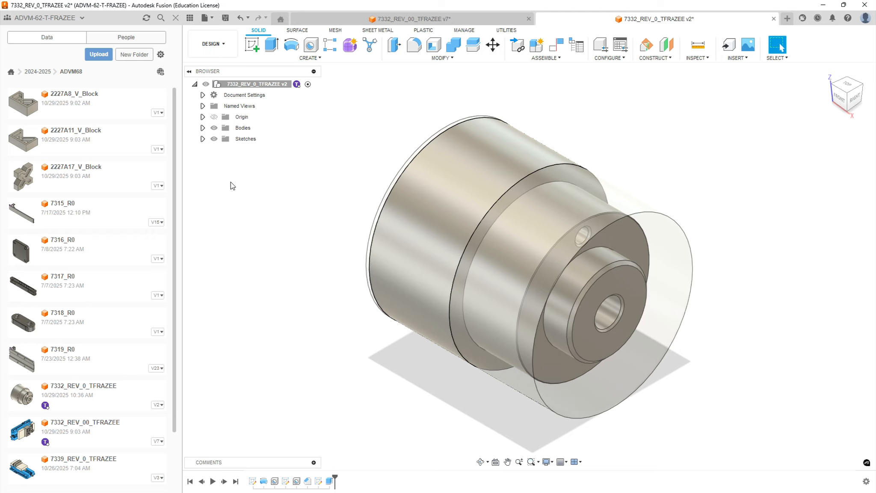
Step: Insert the Sierra Generic Vise 2025 from the 2024-2025 project folder, using the 1.125 Parallels configuration
click(41, 71)
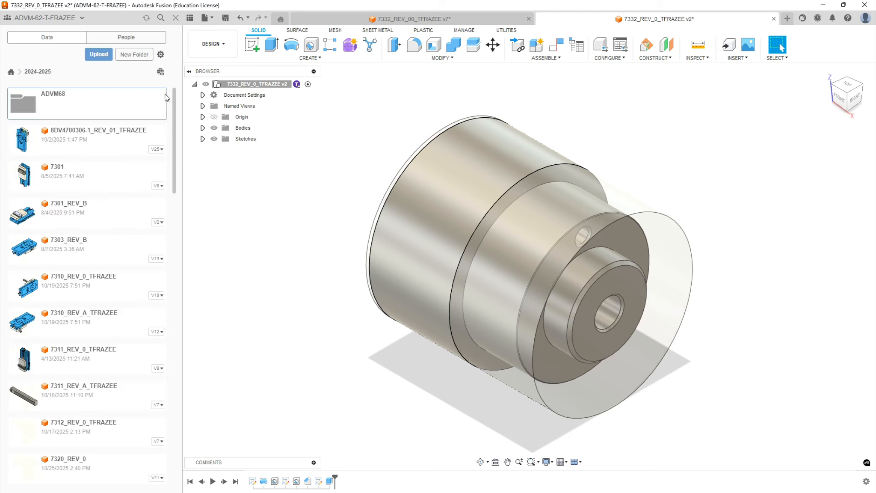
drag(174, 98, 217, 430)
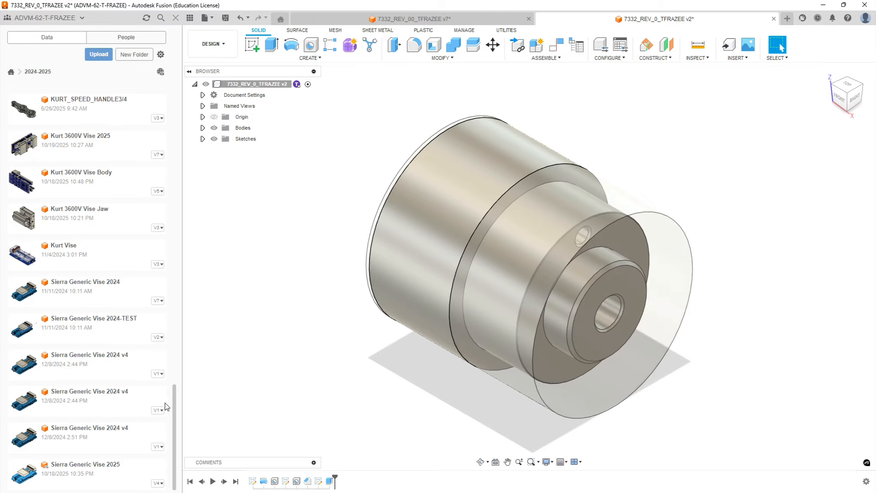
drag(115, 476, 297, 350)
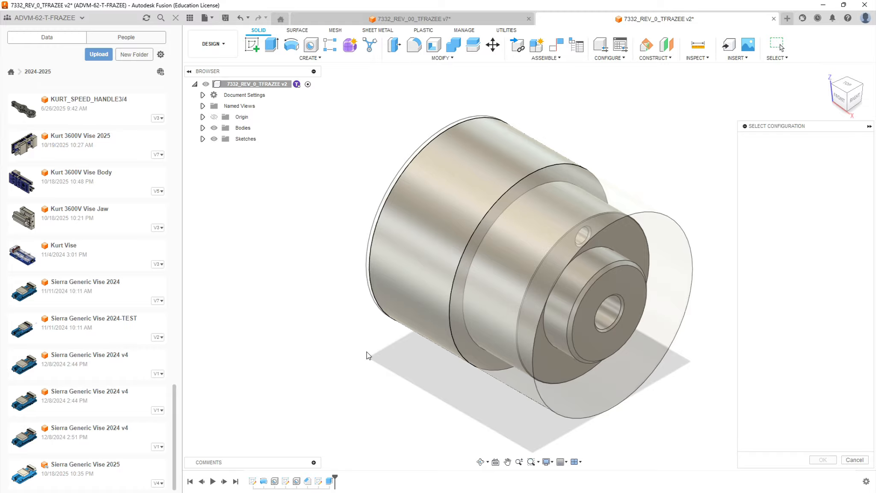
click(803, 370)
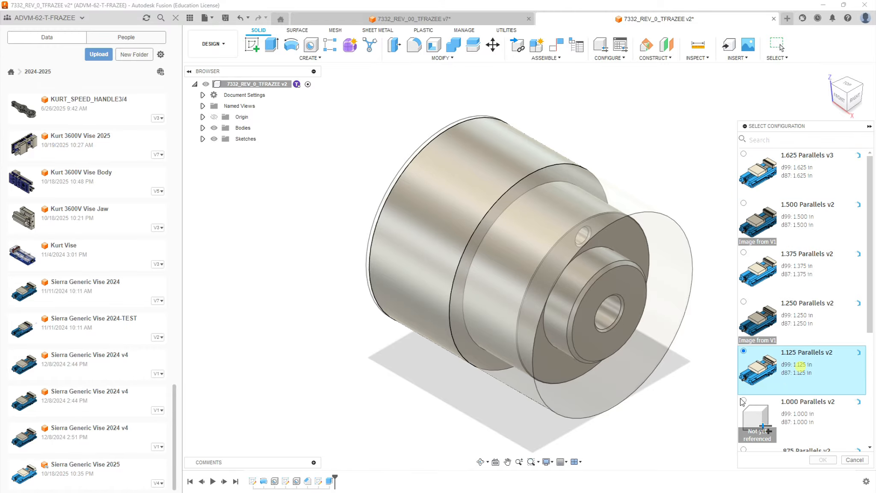
click(820, 460)
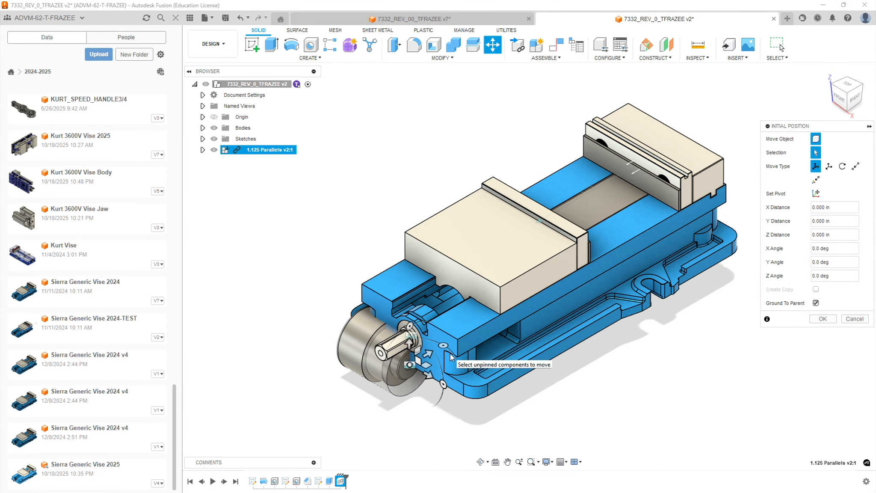
Step: Rotate the inserted vise 90 degrees about Z and then -90 degrees about X in its initial position
drag(442, 345, 360, 341)
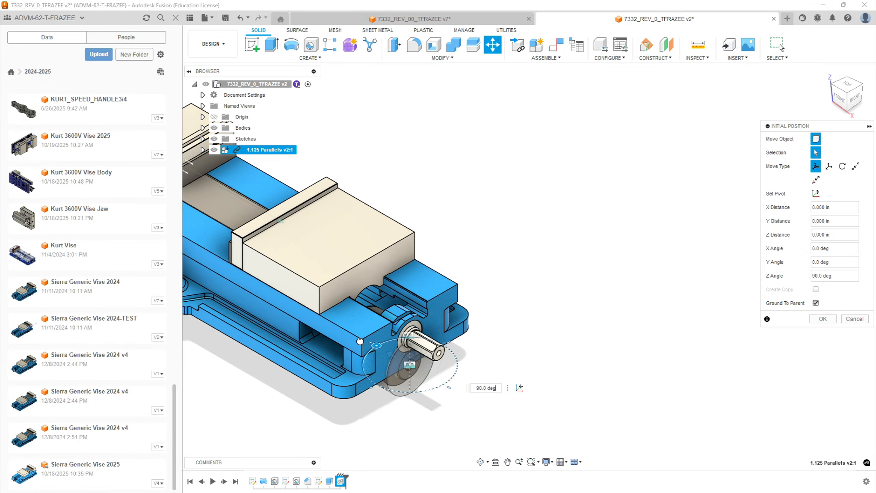
scroll(354, 368, down, 3)
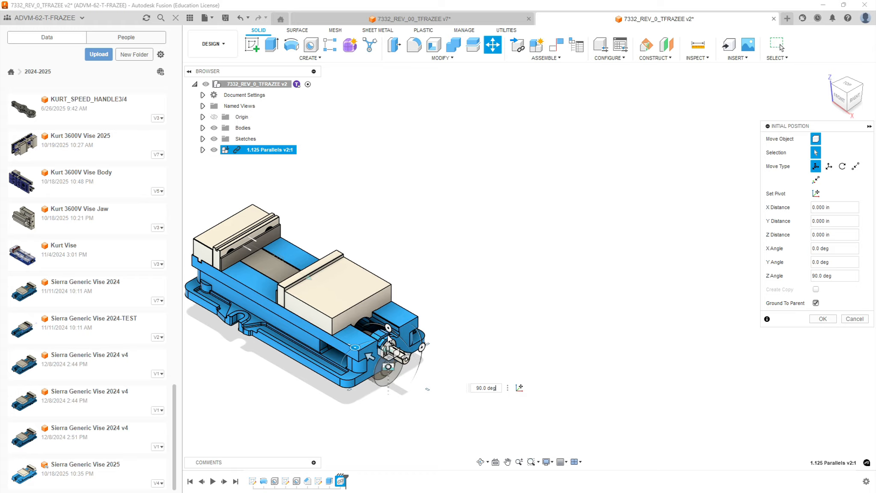
drag(387, 327, 201, 262)
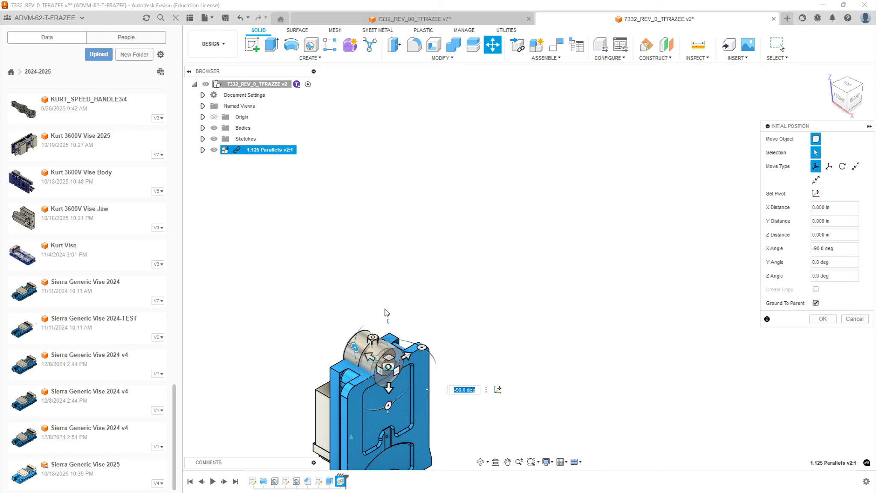
scroll(394, 314, down, 7)
scroll(402, 408, up, 5)
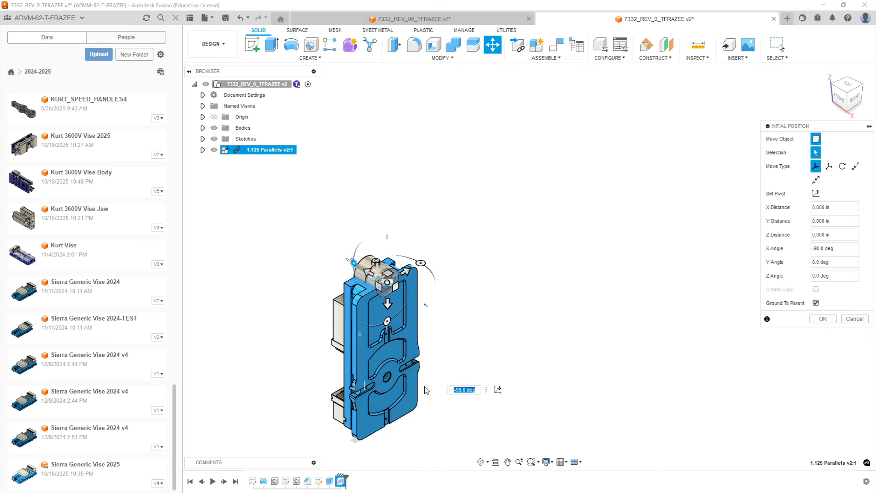
Step: Move the vise clear of the stock by about 6.9 in X, -8.6 in Y and -11.5 in Z, and accept the position
drag(375, 273, 501, 254)
shift+middle_drag(415, 231, 464, 269)
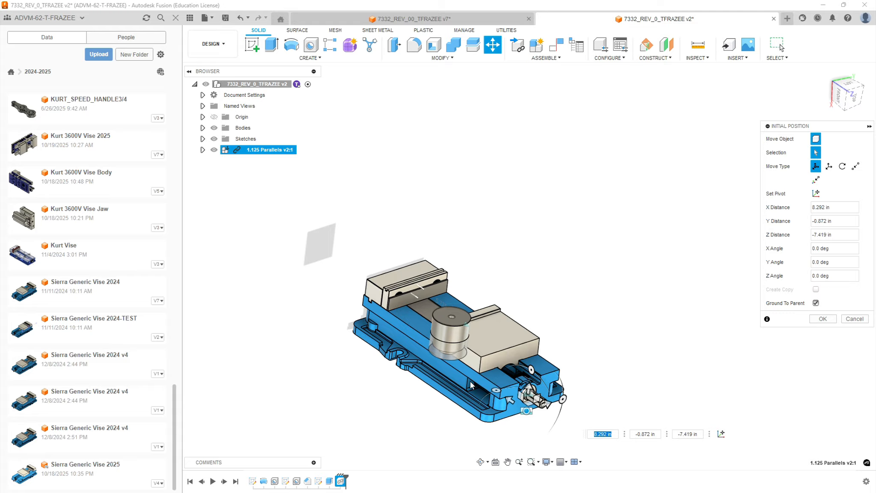
shift+middle_drag(458, 393, 529, 397)
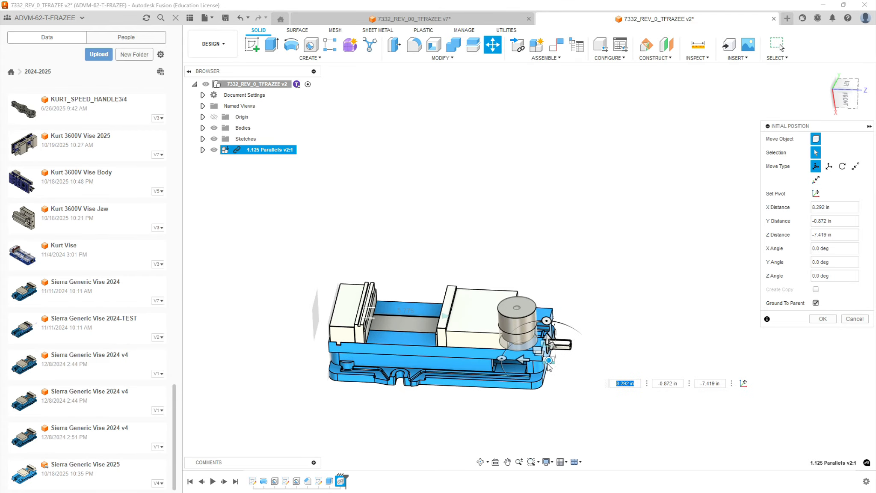
drag(548, 364, 646, 419)
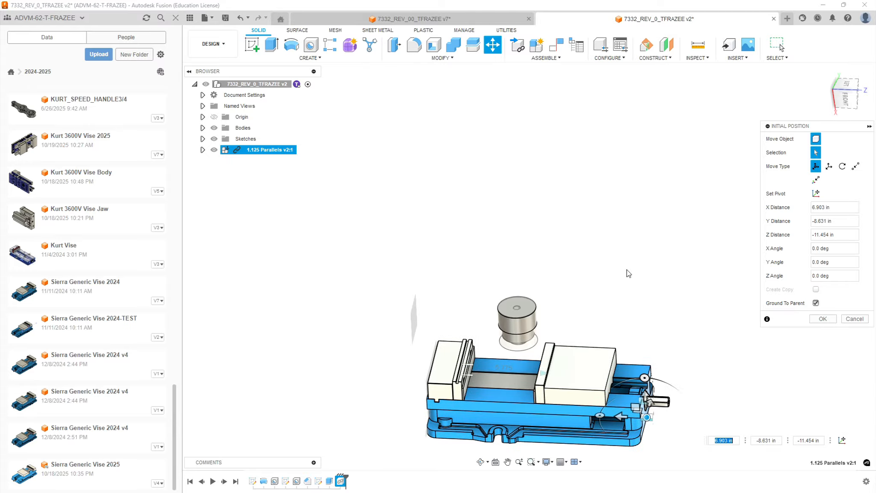
shift+middle_drag(659, 305, 587, 348)
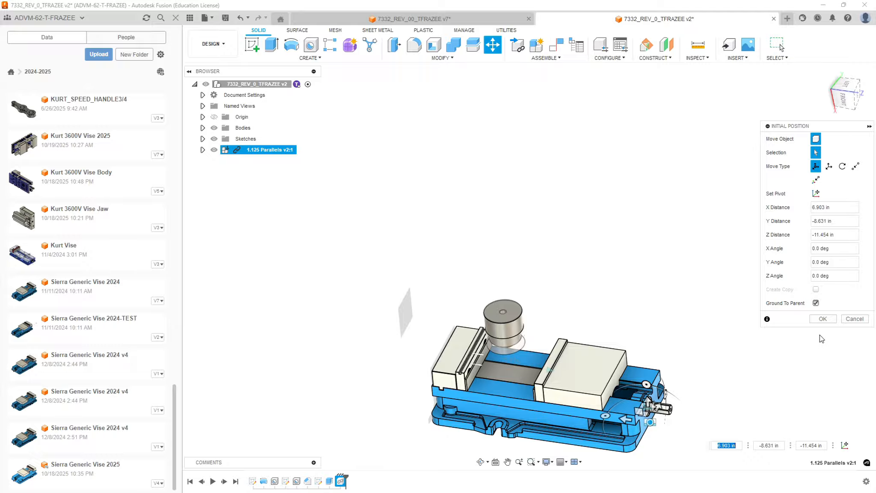
click(823, 319)
Step: Unground the vise from its parent and hide the Hard Jaw 2 body in its Rear Jaw component
right_click(258, 150)
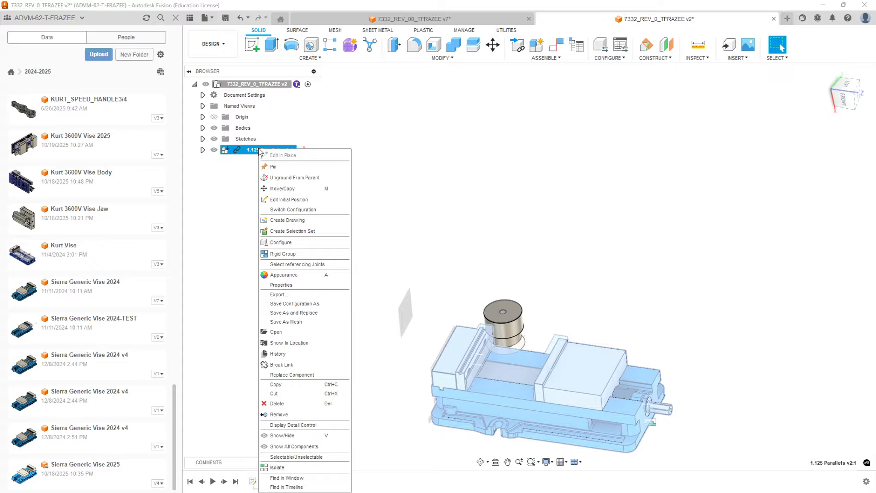
click(284, 178)
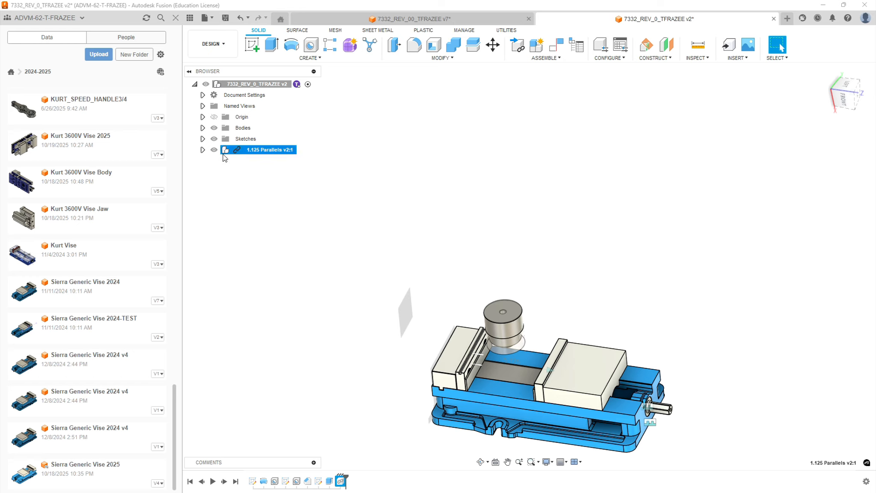
click(202, 150)
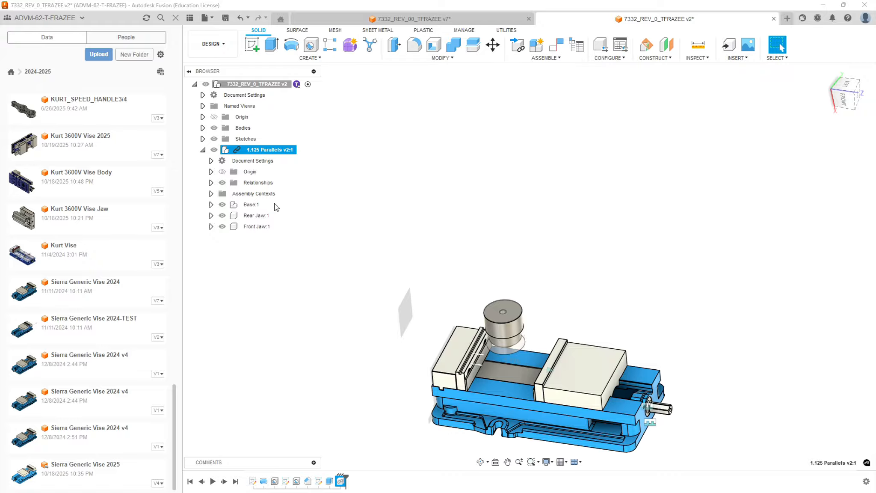
click(211, 215)
click(211, 336)
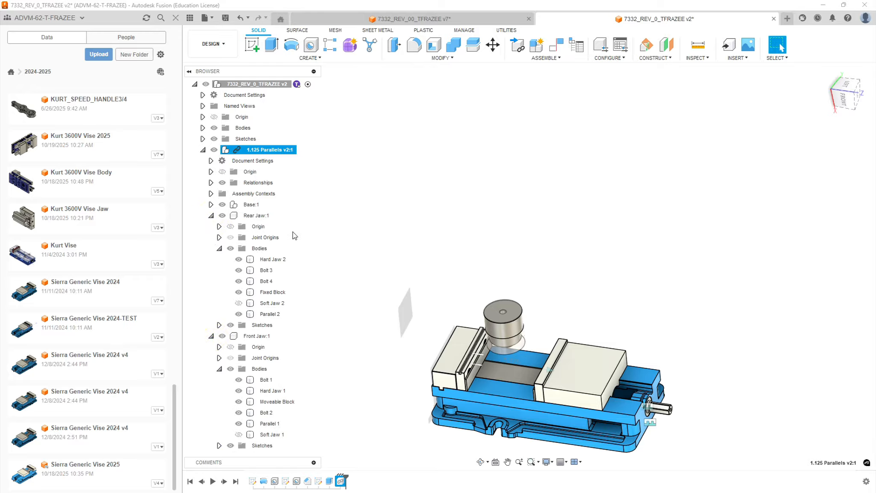
click(218, 249)
click(219, 249)
click(239, 259)
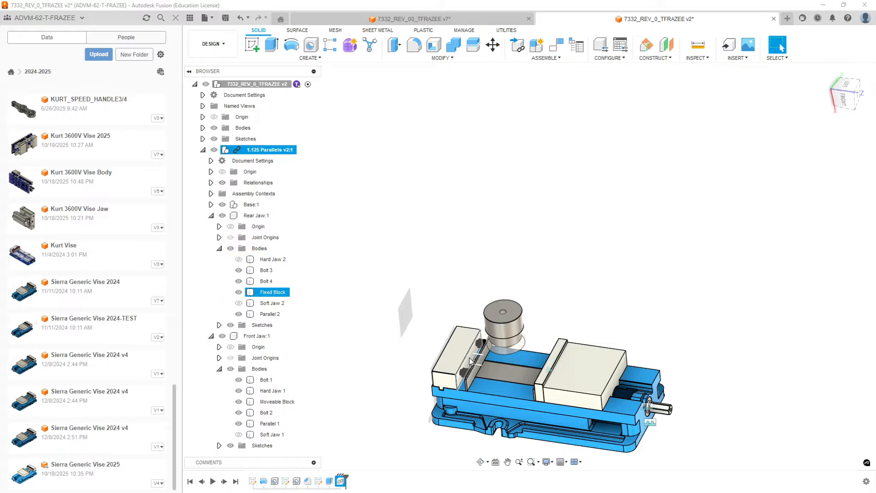
Step: Create a joint from the middle of the rear jaw's inner face, at the parallel, to the bottom circular edge of the stock cylinder
shift+middle_drag(396, 357, 450, 340)
scroll(473, 431, up, 10)
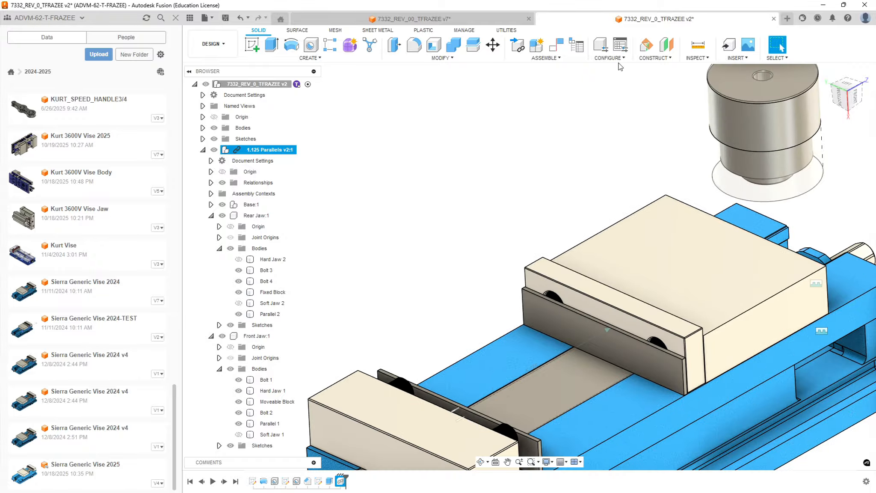
click(546, 57)
click(552, 88)
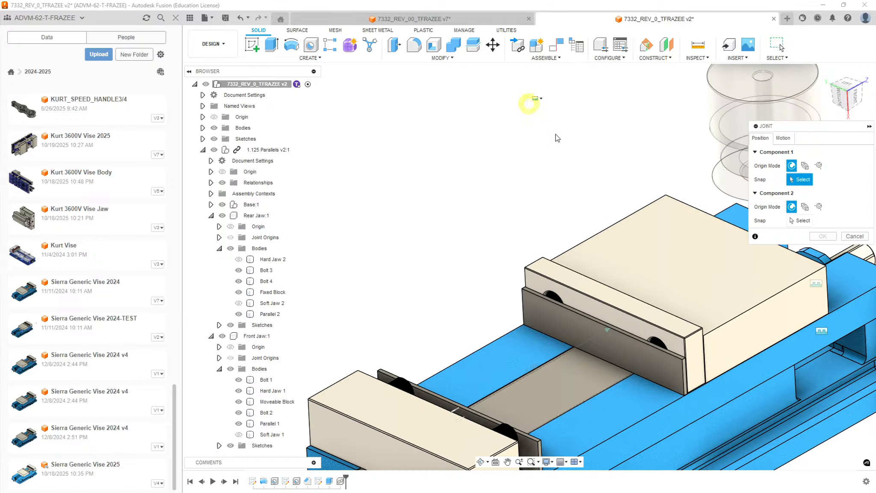
click(448, 409)
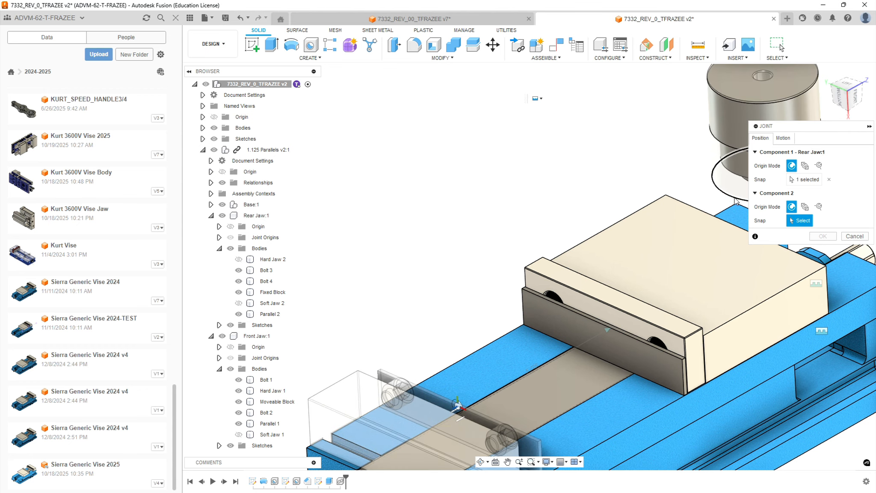
scroll(728, 203, down, 2)
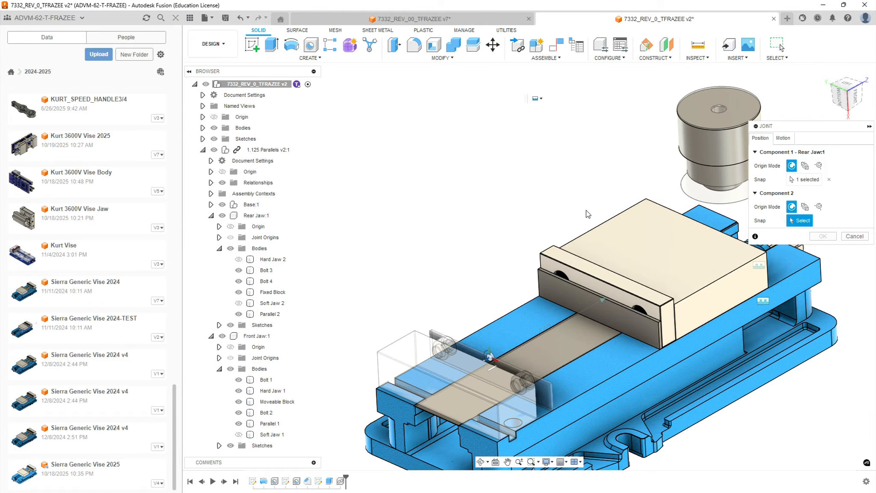
click(693, 196)
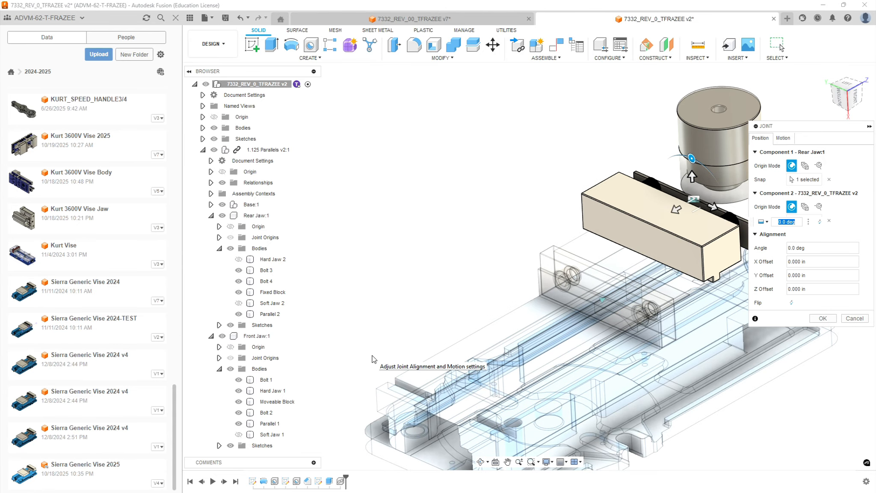
click(823, 318)
scroll(704, 272, down, 3)
click(704, 272)
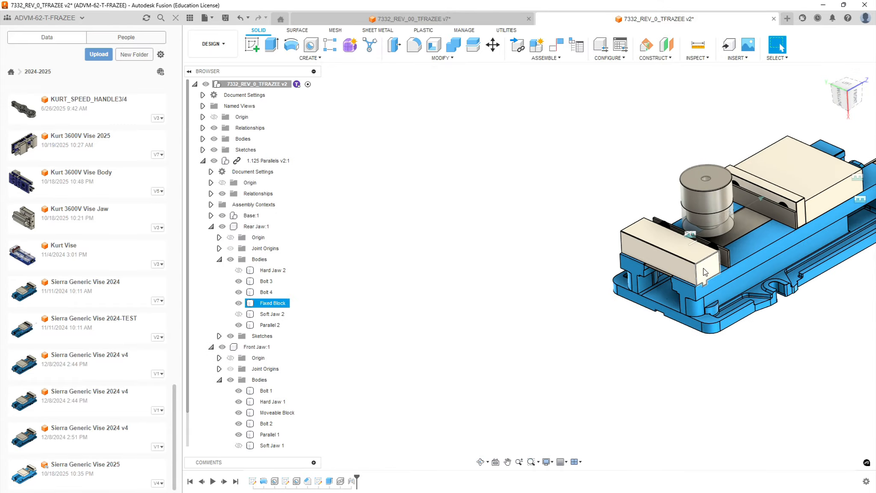
scroll(751, 210, up, 8)
click(444, 307)
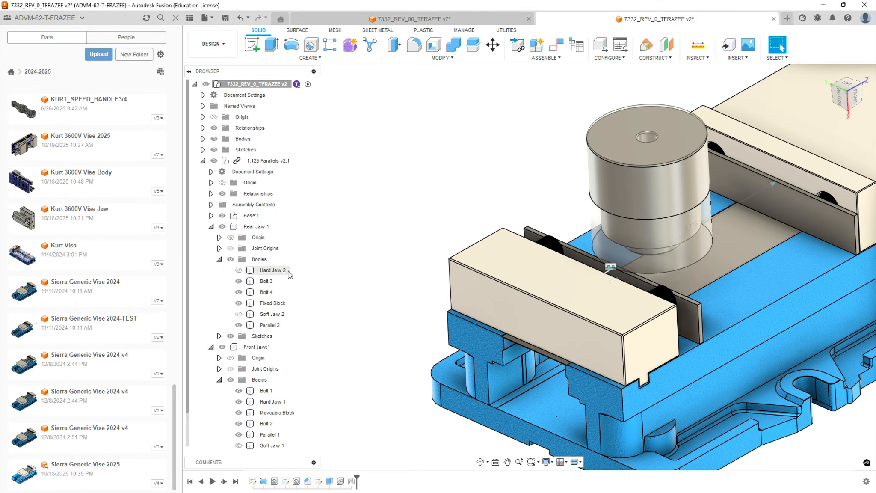
Step: Show the Hard Jaw 2 body in the Rear Jaw, hide the Parallel 1 body in the Front Jaw, and collapse the vise's tree
click(238, 269)
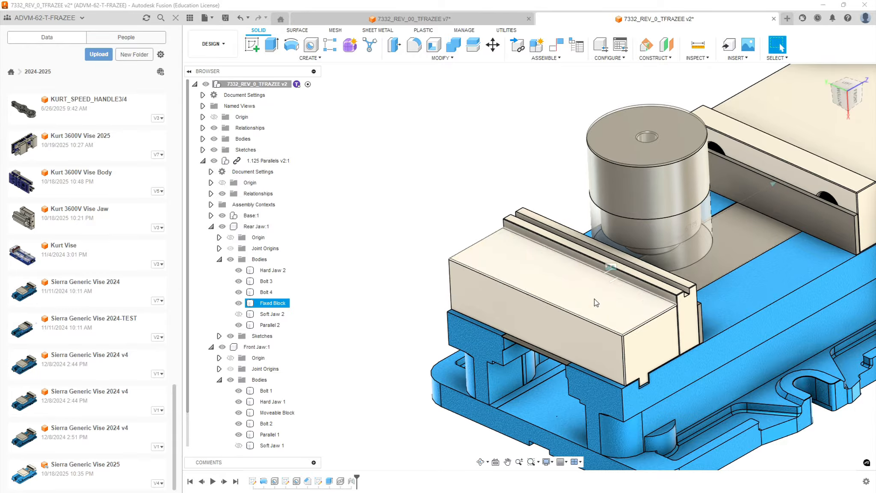
scroll(597, 302, down, 4)
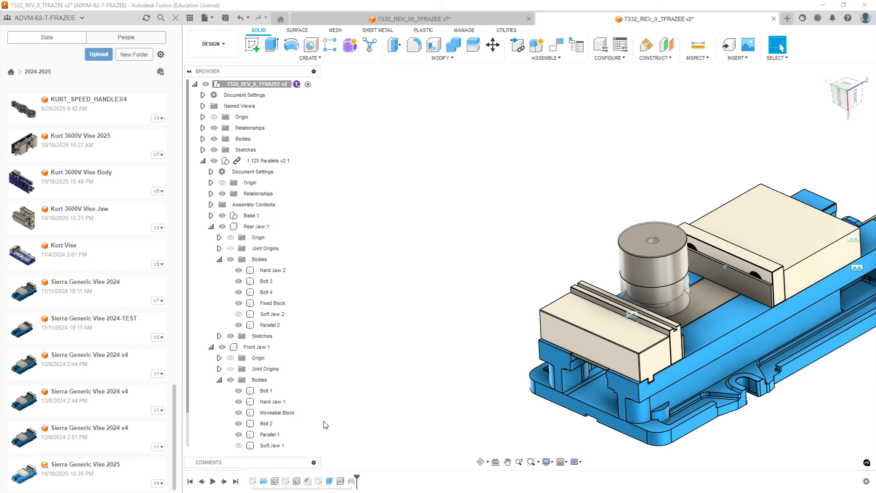
click(238, 435)
click(211, 346)
click(219, 259)
click(211, 227)
click(202, 162)
click(371, 321)
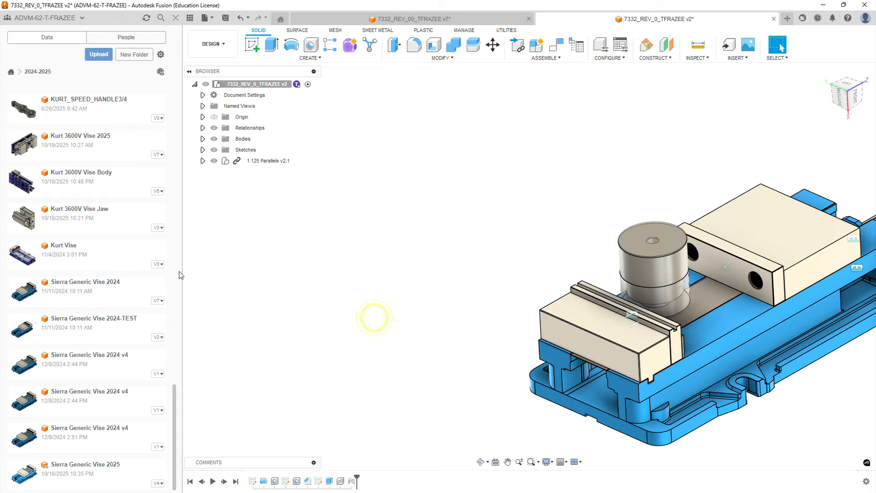
Step: Insert 2227A8_V_Block from the ADVM68 folder and move it clear of the stock by about -6.2 in X, -2.1 in Y and 7.3 in Z
click(40, 71)
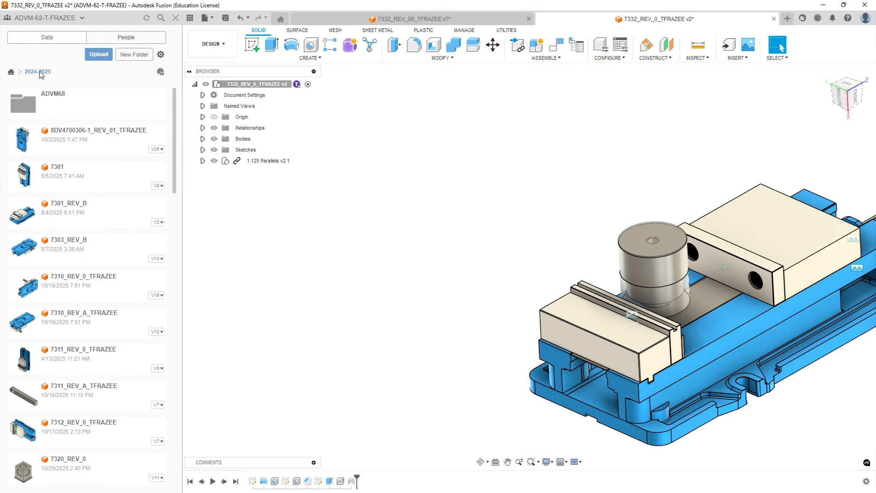
click(71, 107)
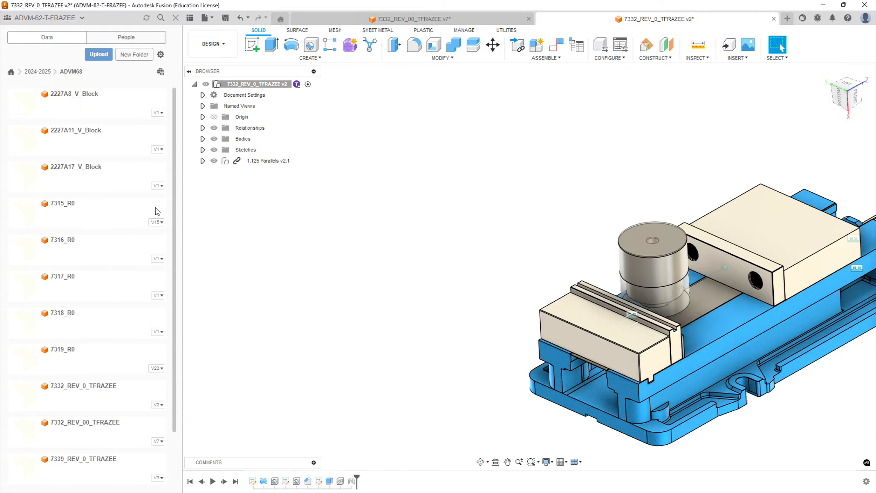
drag(56, 107, 284, 296)
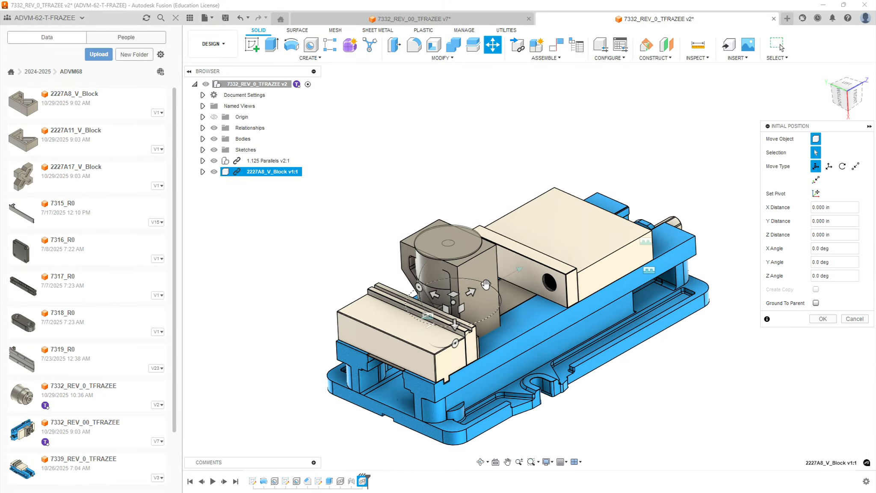
drag(453, 299, 589, 219)
scroll(588, 219, down, 2)
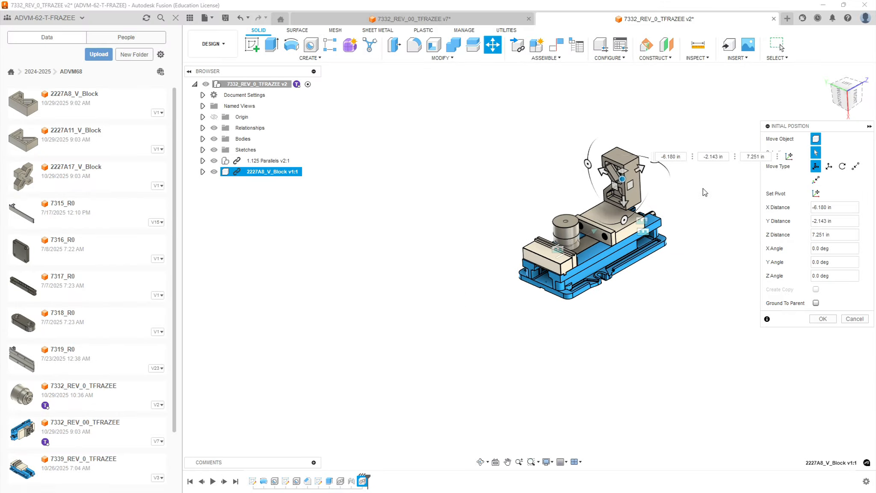
scroll(703, 188, up, 3)
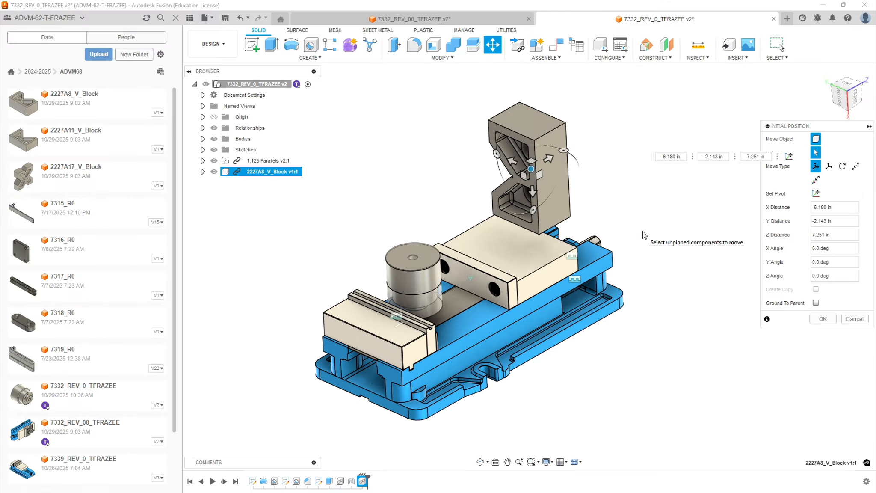
Step: Rotate the V-block 90 degrees about Y and then -90 degrees about Z, and accept its initial position
drag(563, 150, 491, 193)
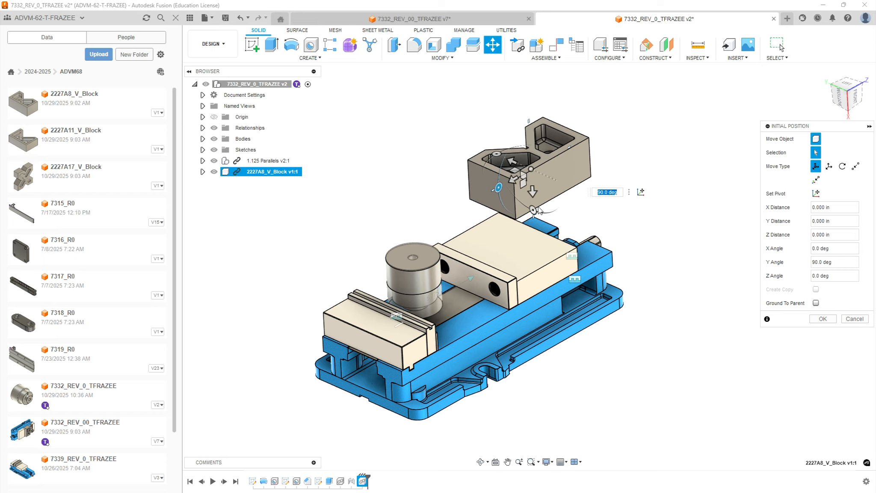
drag(497, 153, 497, 189)
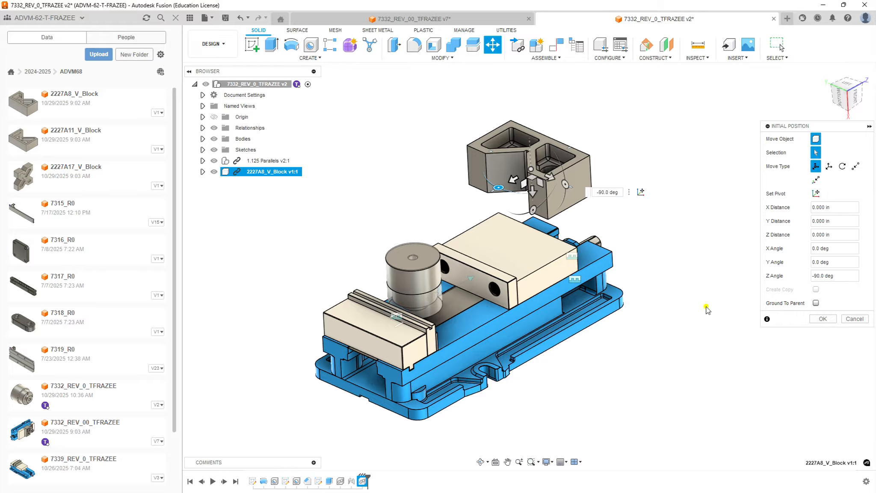
click(820, 318)
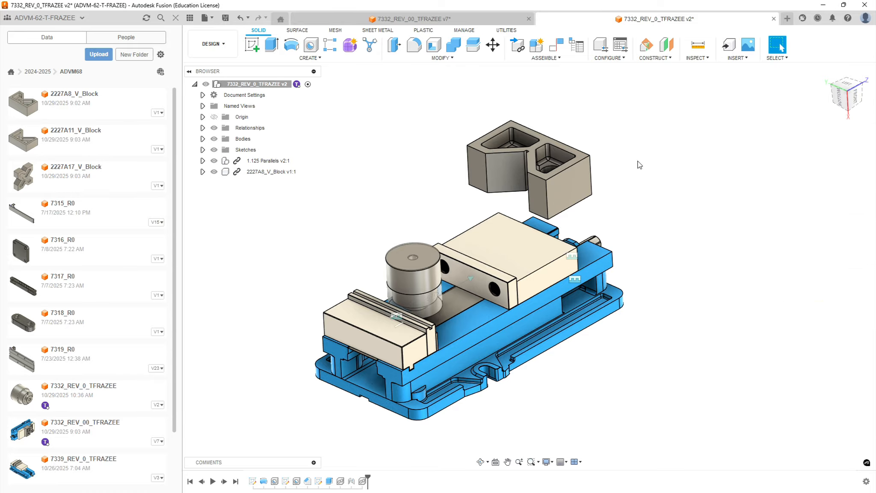
Step: Create a joint from the front jaw's inner face to the flat back face of the V-block
click(559, 58)
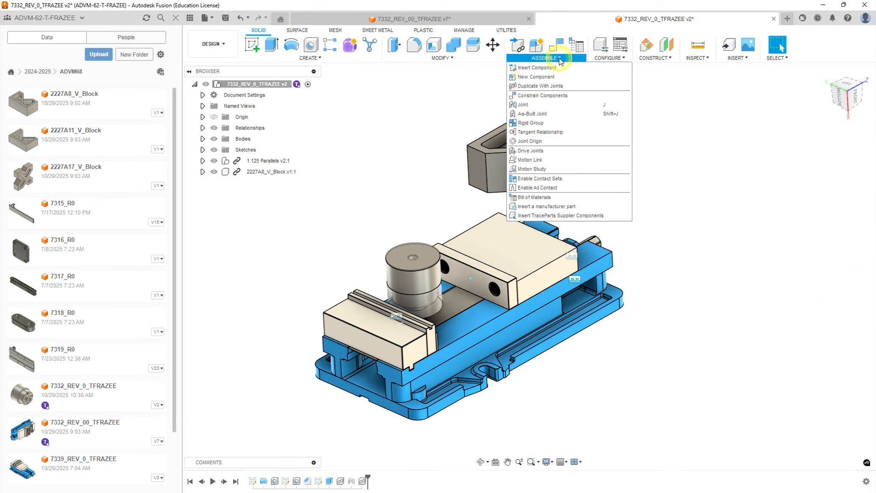
click(540, 104)
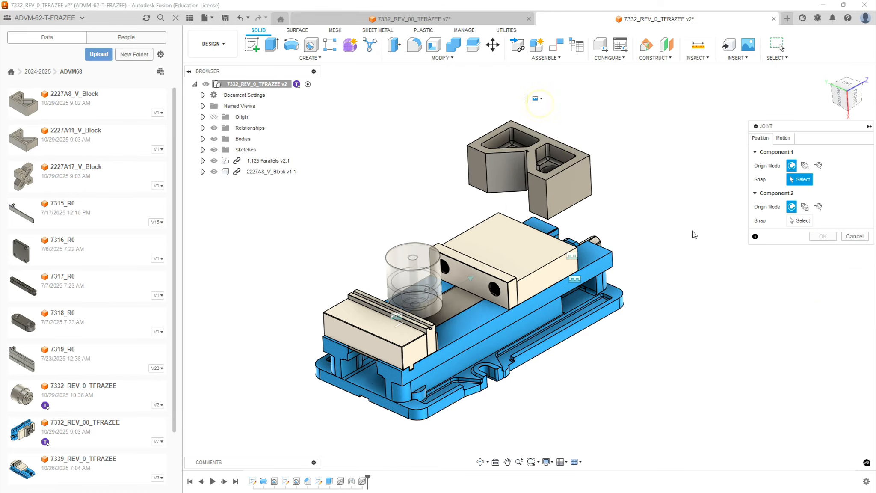
click(473, 296)
shift+middle_drag(658, 178, 575, 223)
click(504, 256)
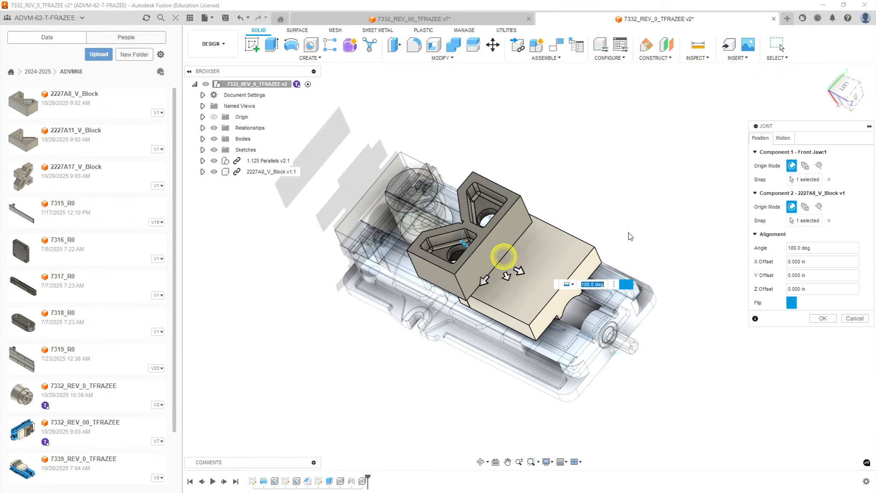
click(830, 318)
Step: Create a tangent relationship between one angled V face of the V-block and the cylindrical side of the stock
shift+middle_drag(471, 282, 422, 272)
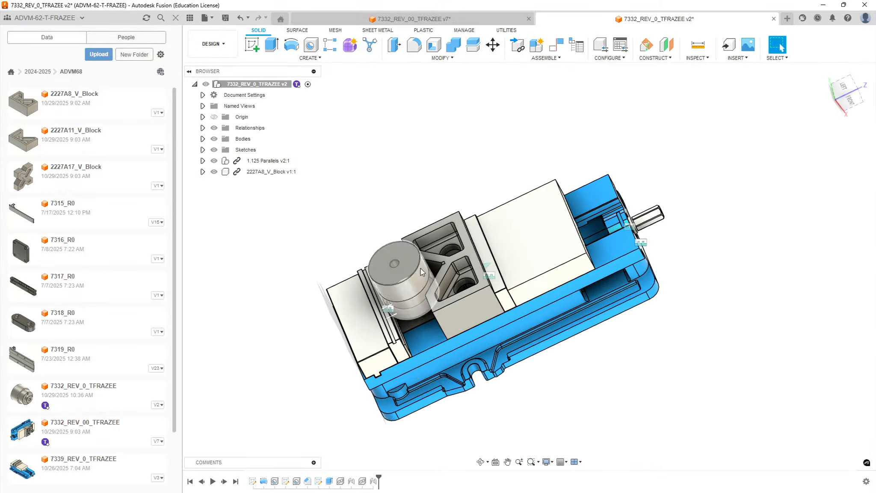
scroll(422, 271, up, 10)
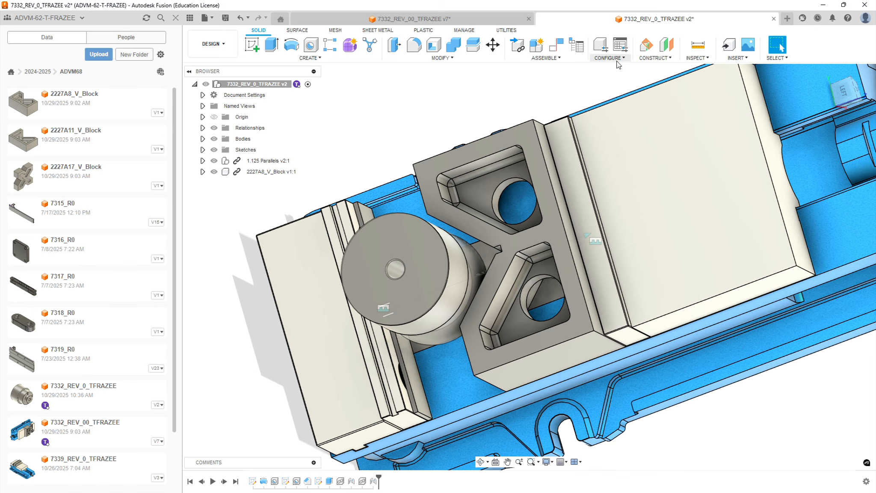
click(561, 59)
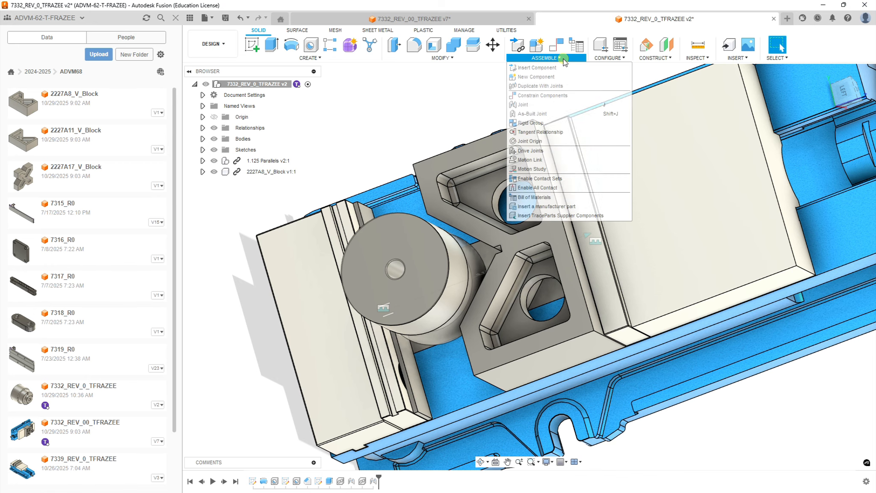
click(535, 132)
shift+middle_drag(496, 208, 501, 190)
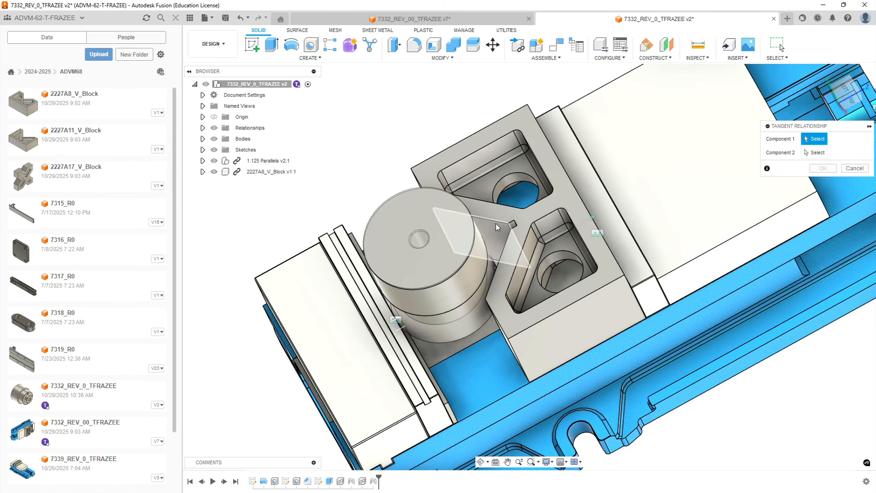
click(495, 223)
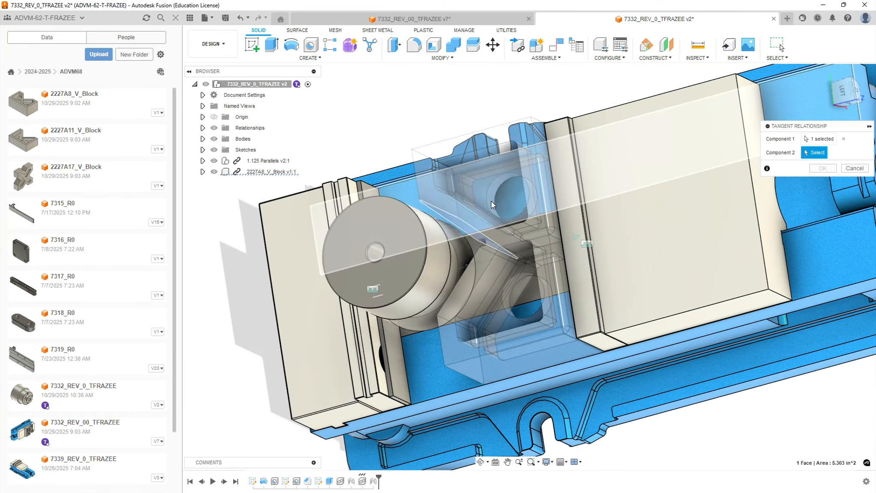
click(452, 250)
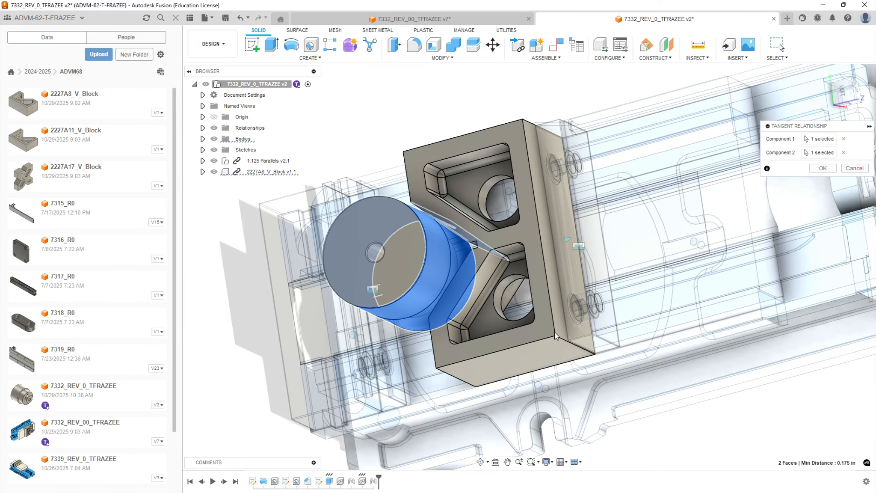
shift+middle_drag(519, 337, 494, 260)
scroll(496, 259, down, 3)
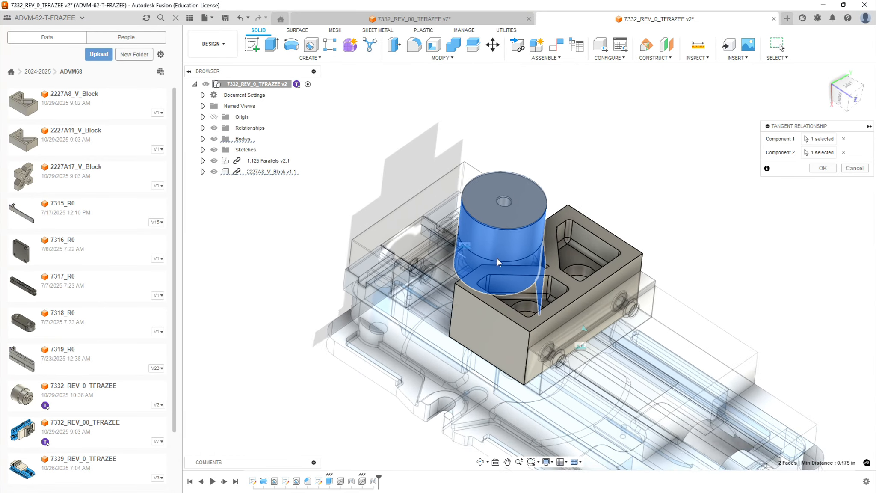
click(822, 169)
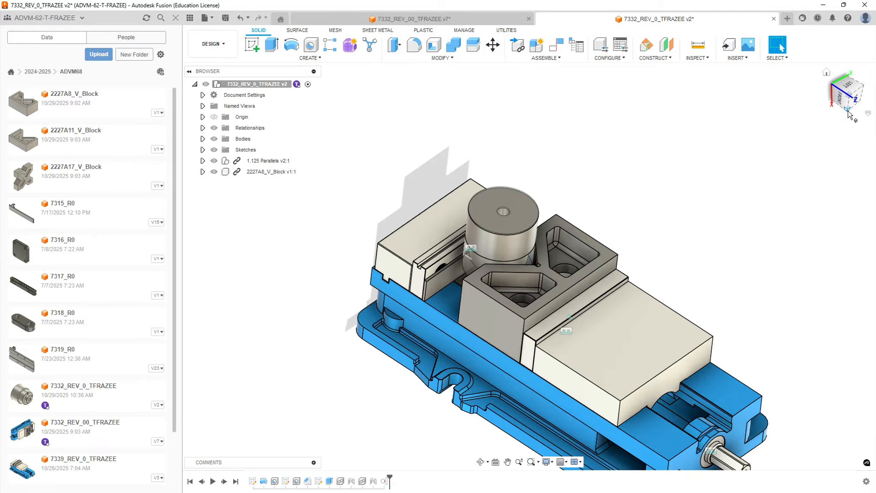
Step: Turn the view to the back of the setup and hide the first vise and the V-block
click(849, 111)
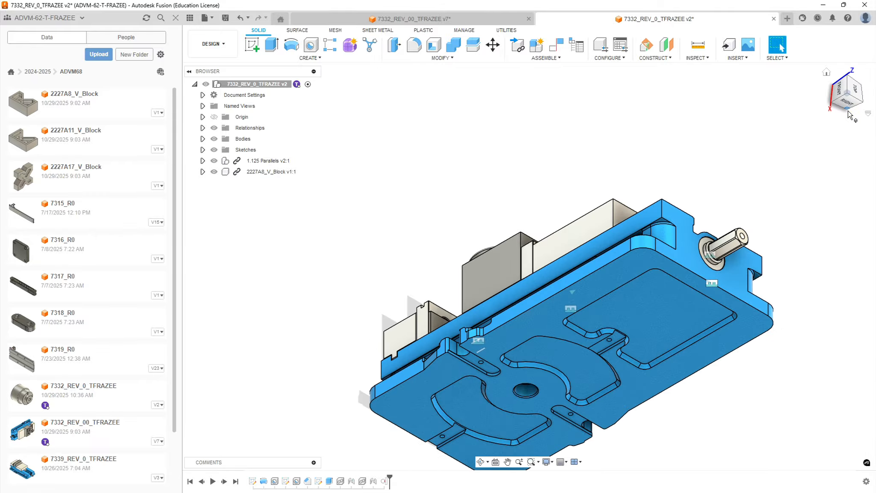
shift+middle_drag(734, 127, 541, 309)
click(214, 161)
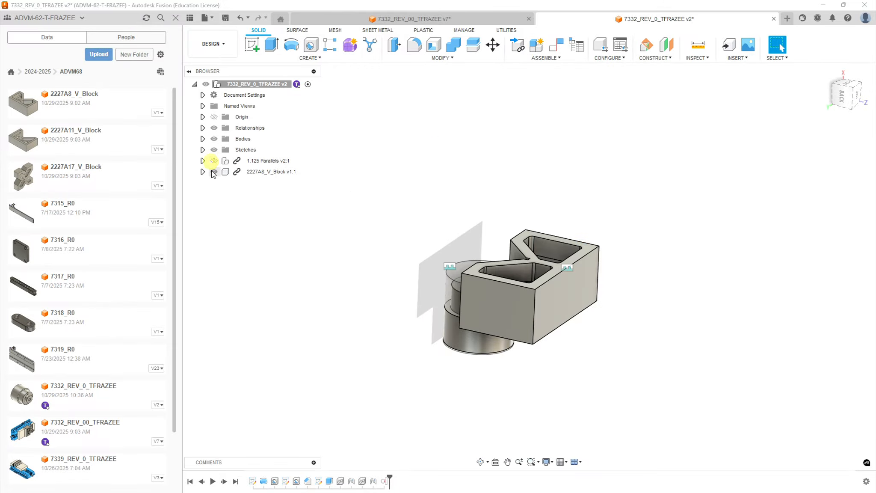
click(214, 171)
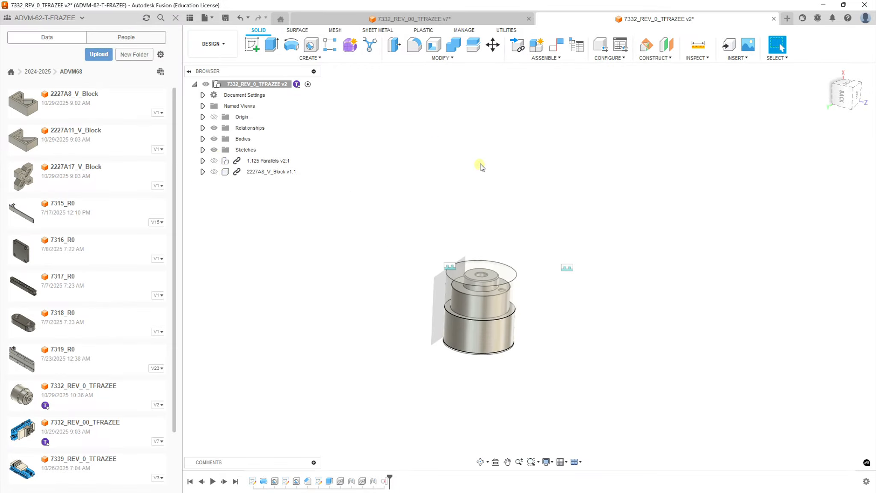
Step: Insert a second Sierra Generic Vise 2025 from the 2024-2025 folder, using the 1.125 in configuration
click(45, 71)
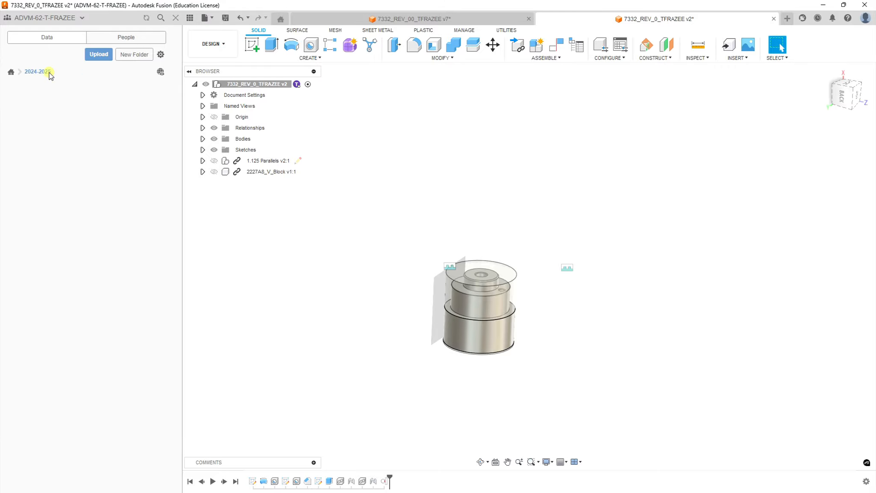
drag(175, 102, 174, 415)
click(112, 466)
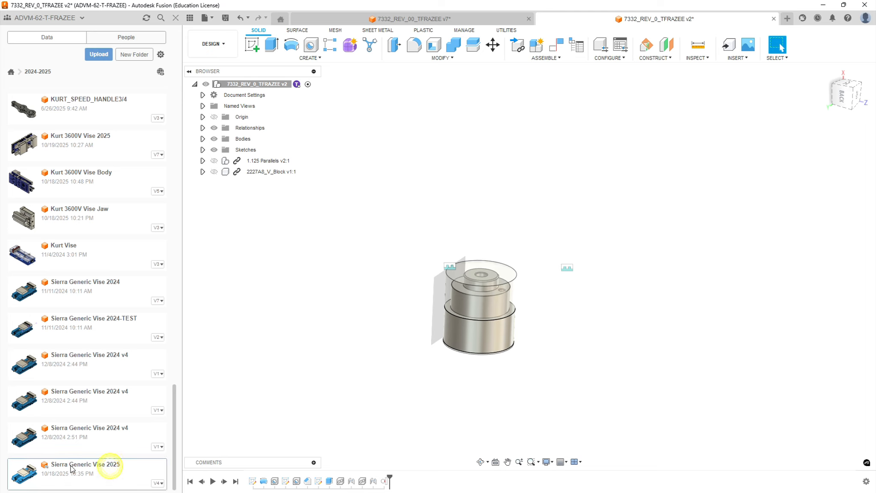
drag(127, 461, 601, 293)
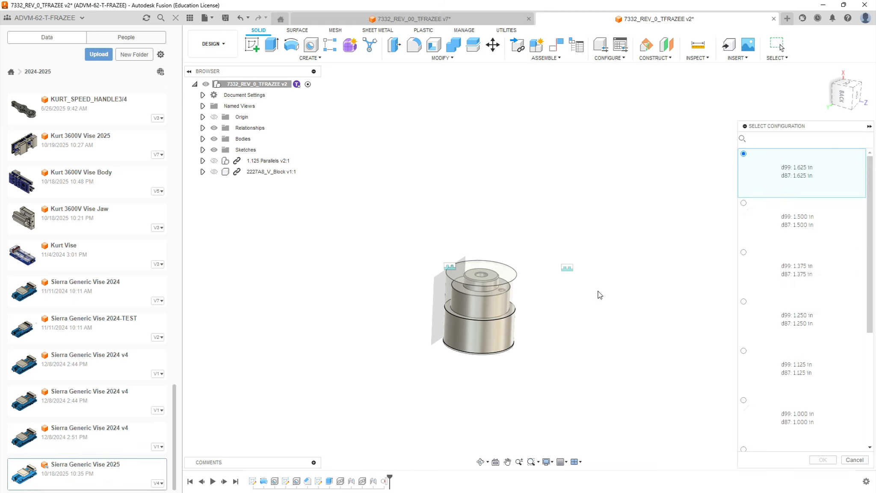
click(815, 370)
click(818, 460)
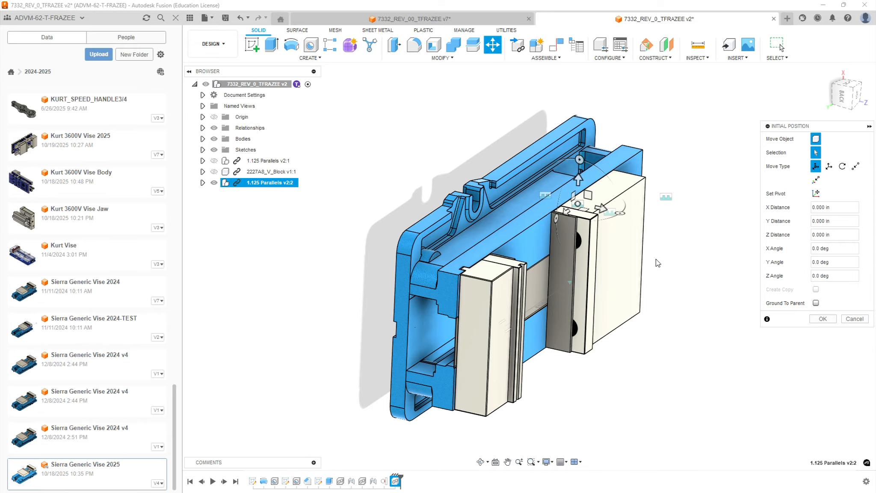
Step: Move the second vise about 0.5 in X, 2.6 in Y and -5.7 in Z, then rotate it 90 degrees about Y and -90 degrees about Z
drag(572, 218, 427, 185)
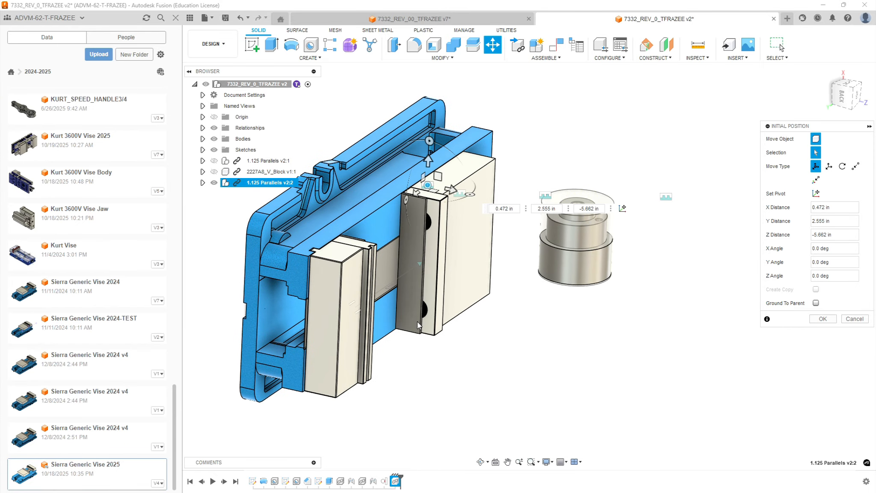
click(427, 138)
drag(427, 137, 367, 175)
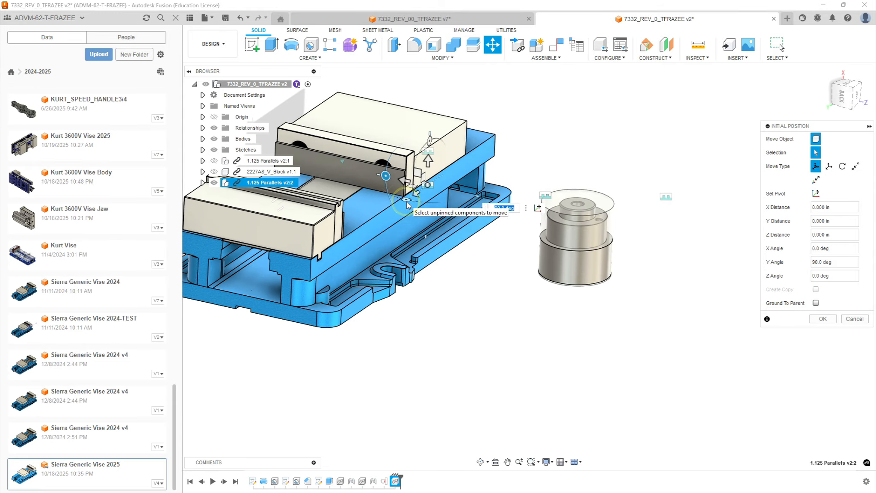
drag(406, 197, 320, 160)
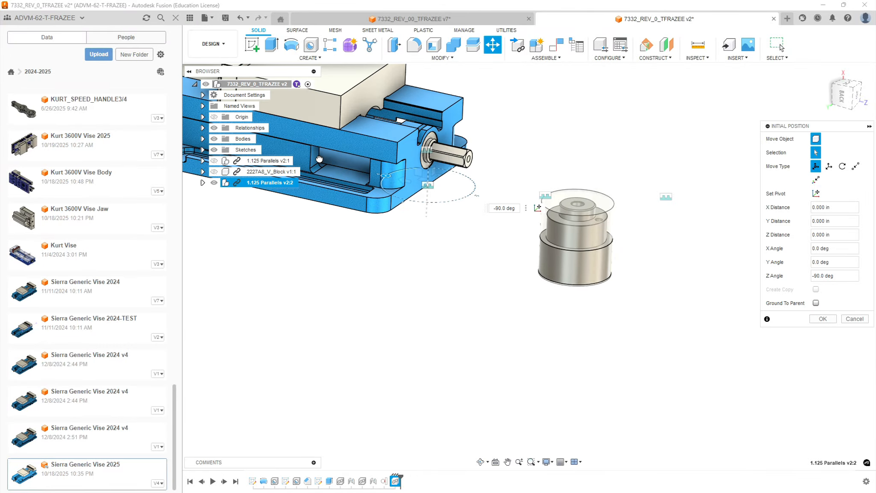
Step: Move the second vise below the part by about 3.3 in X, -15.5 in Y and -9.7 in Z, and accept the position
scroll(438, 273, down, 2)
drag(425, 220, 698, 424)
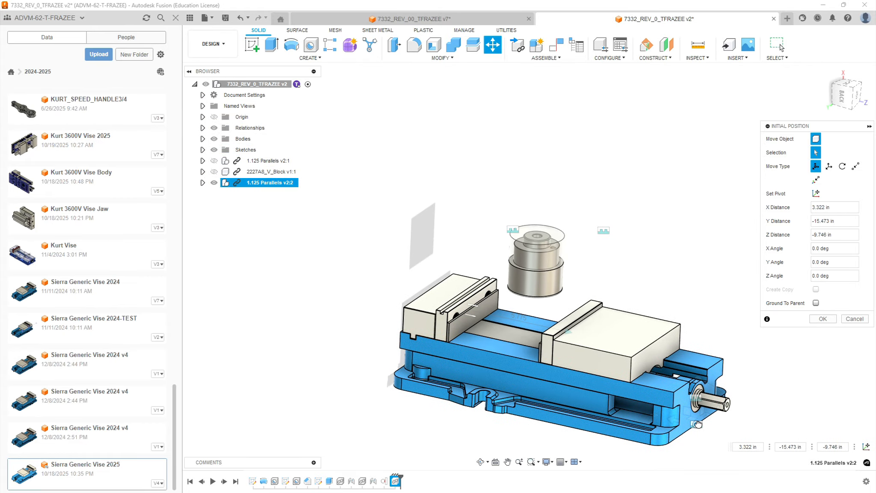
click(822, 319)
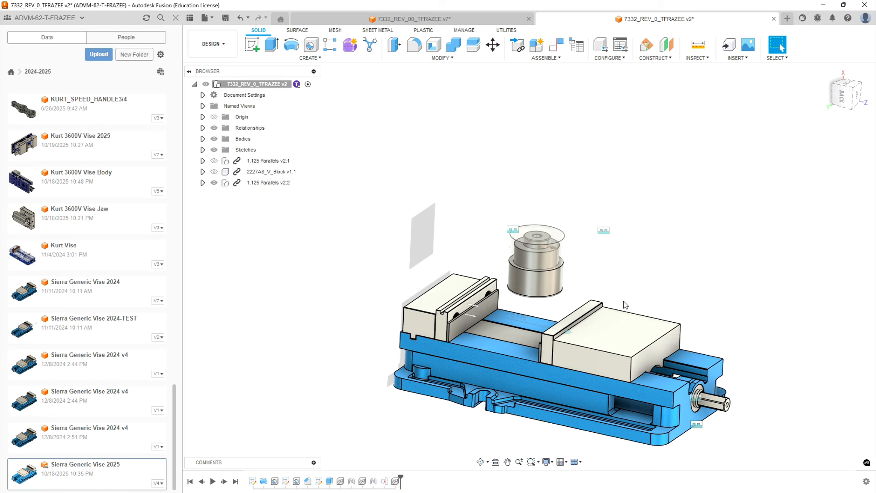
Step: In the second vise, hide the front jaw's Parallel 1 and the rear jaw's Hard Jaw 2
click(203, 182)
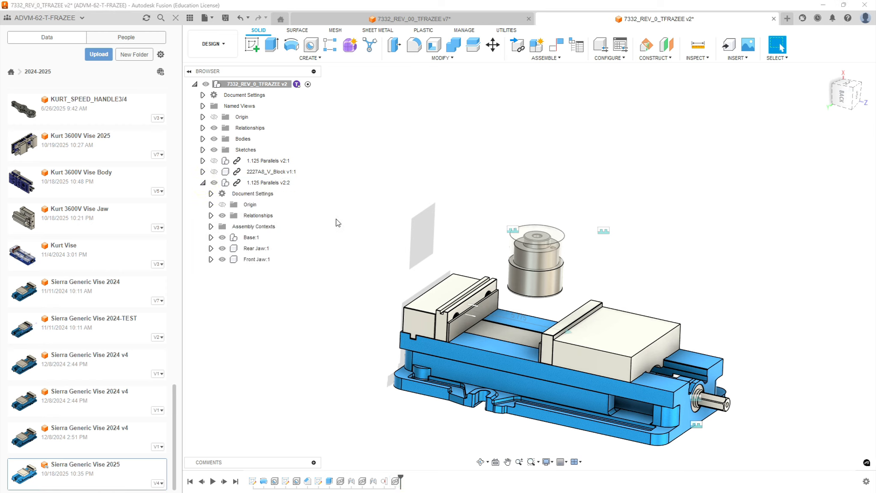
click(211, 248)
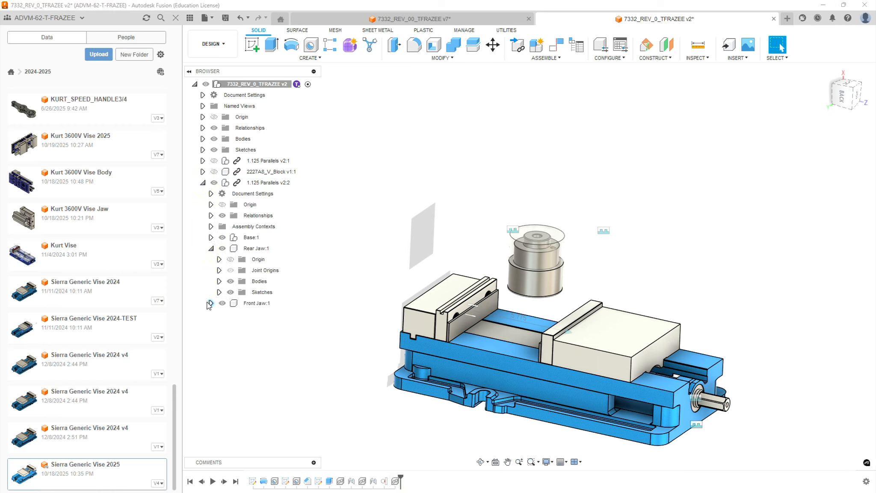
click(211, 303)
click(219, 281)
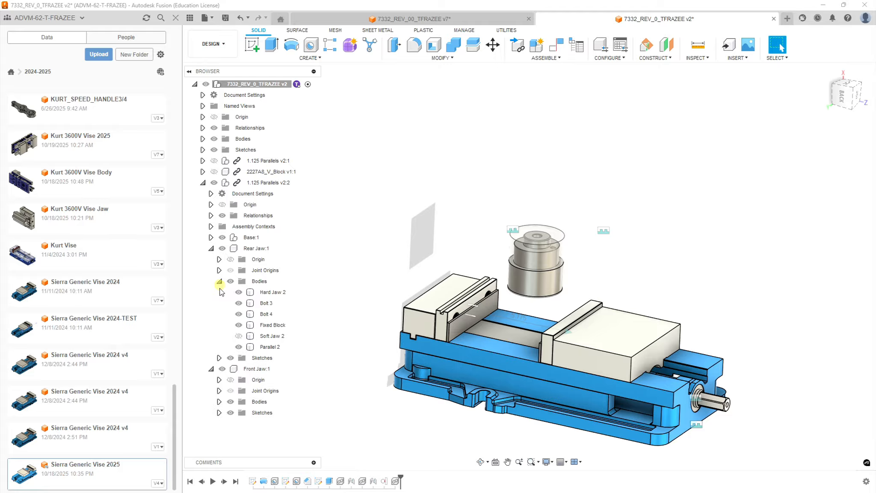
click(219, 402)
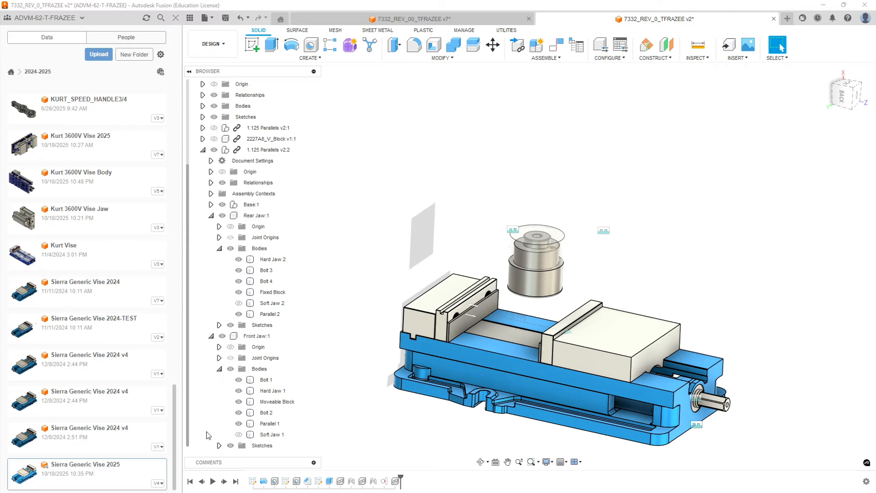
click(239, 423)
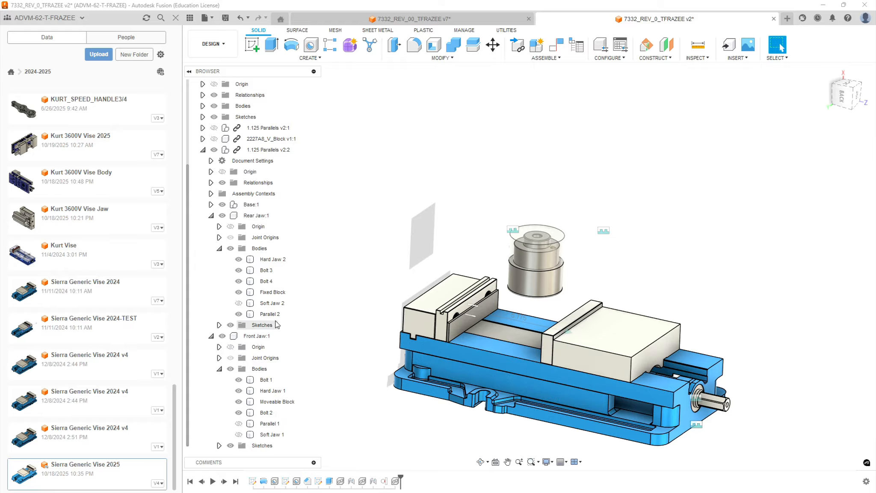
click(238, 259)
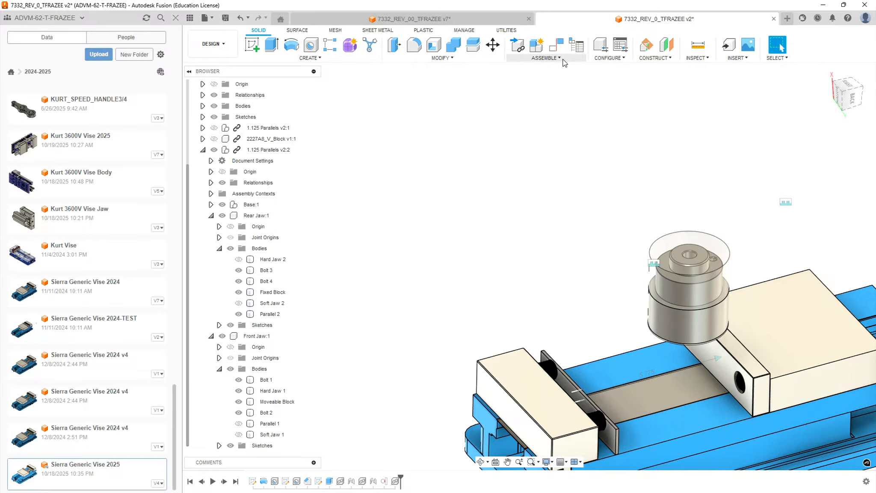
Step: Hide the STOCK body so that only the 7332 body is shown
click(203, 106)
click(222, 128)
click(222, 127)
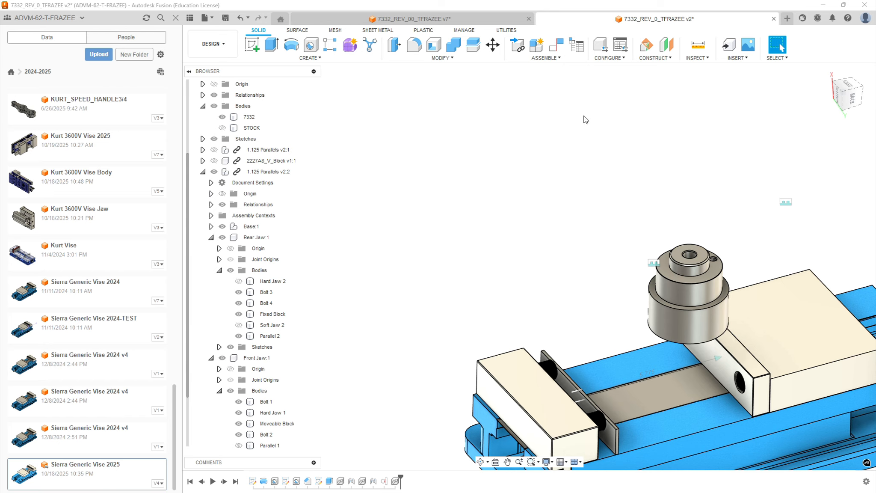
Step: Set up a joint from the second vise's rear-jaw Parallel 2 to the lower edge of the 7332 body
click(547, 58)
click(536, 99)
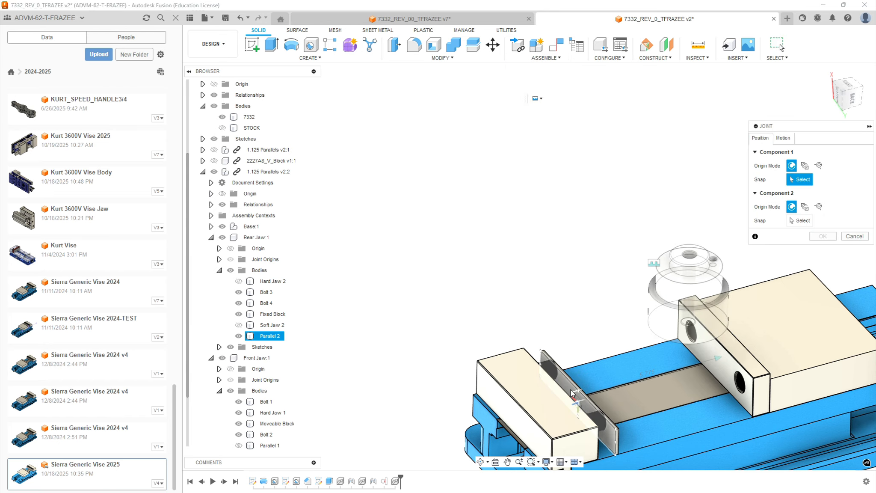
scroll(571, 390, up, 5)
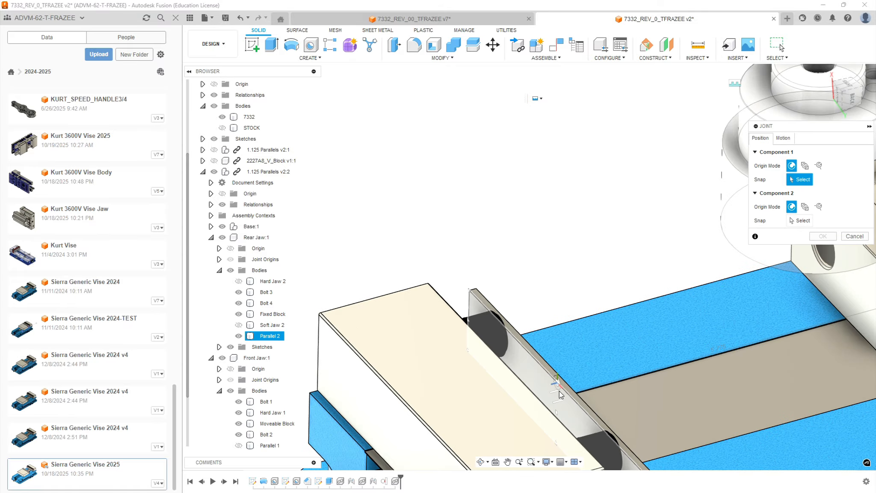
click(560, 394)
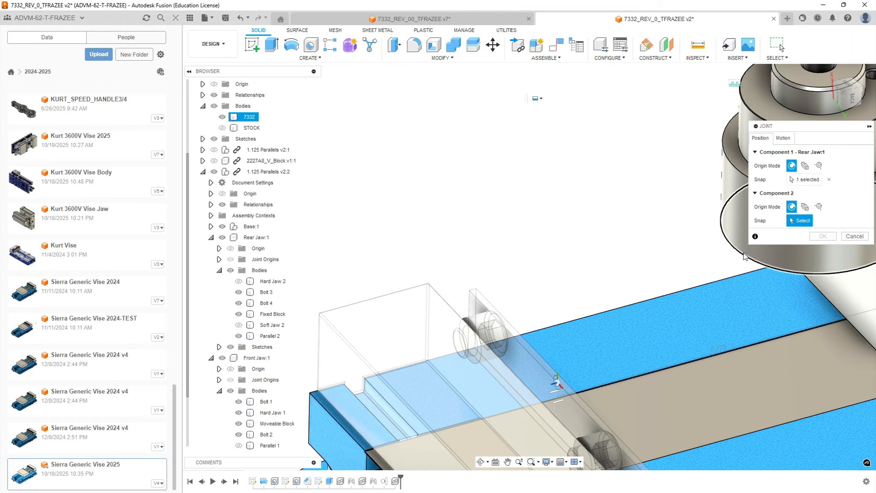
scroll(590, 221, down, 5)
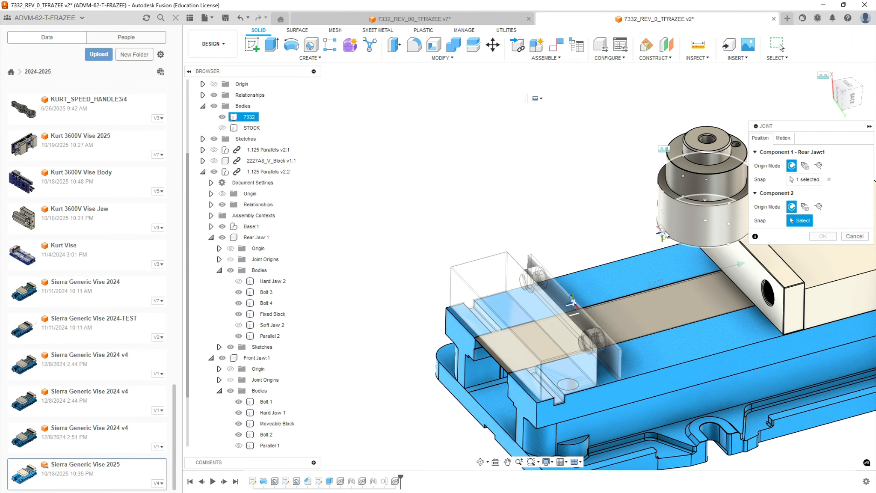
click(665, 234)
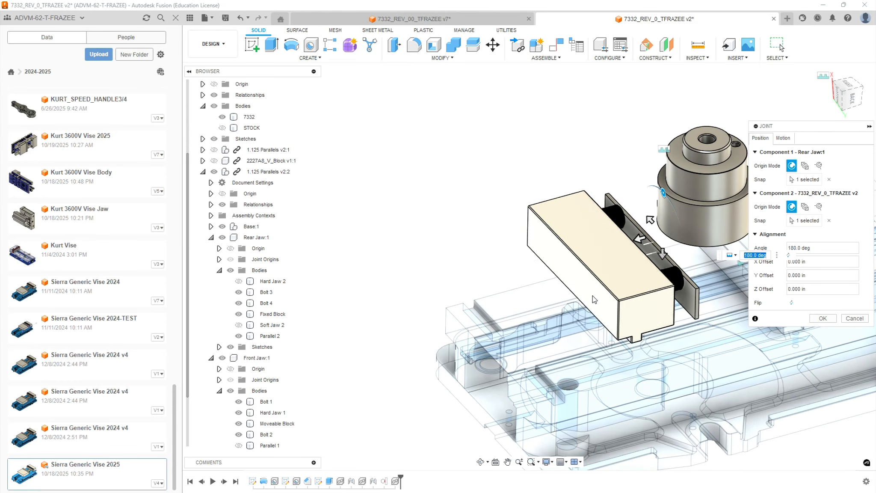
Step: Inspect how the part seats on the parallel, show Hard Jaw 2 again, and accept the rear-jaw joint
shift+middle_drag(569, 214, 552, 209)
scroll(643, 201, up, 12)
shift+middle_drag(638, 221, 591, 253)
shift+middle_drag(622, 286, 642, 296)
scroll(586, 313, down, 6)
scroll(585, 314, down, 5)
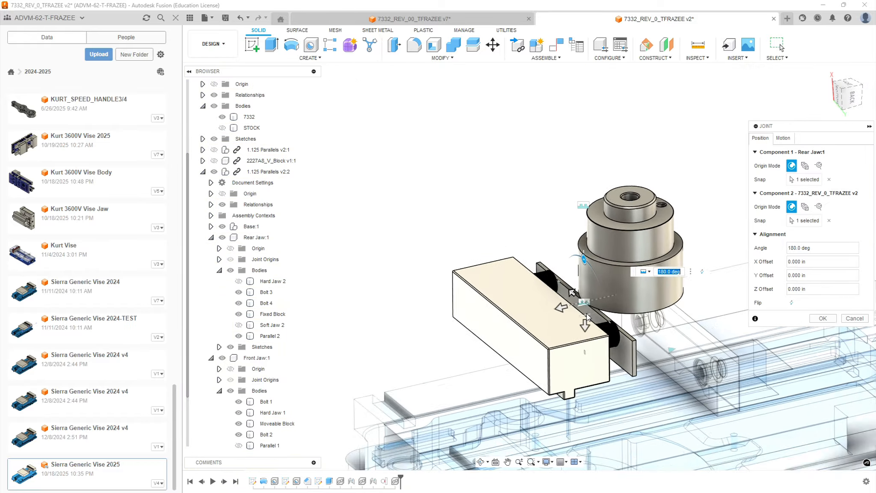
click(239, 281)
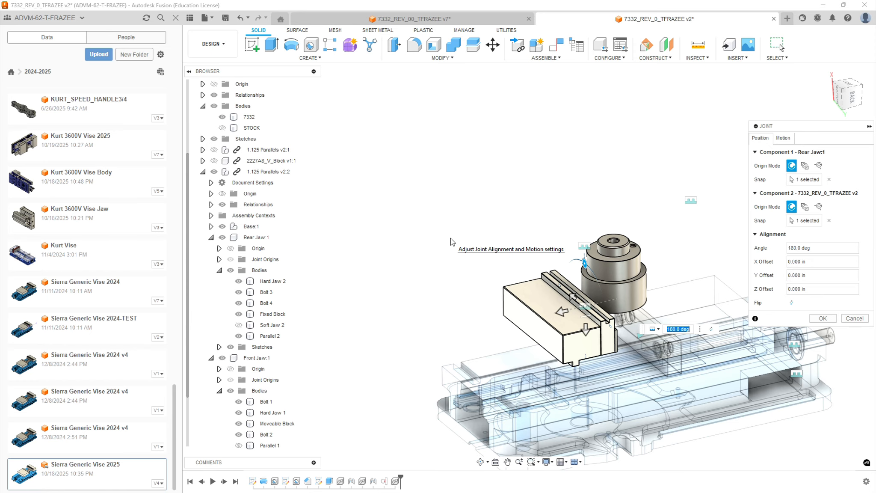
click(822, 319)
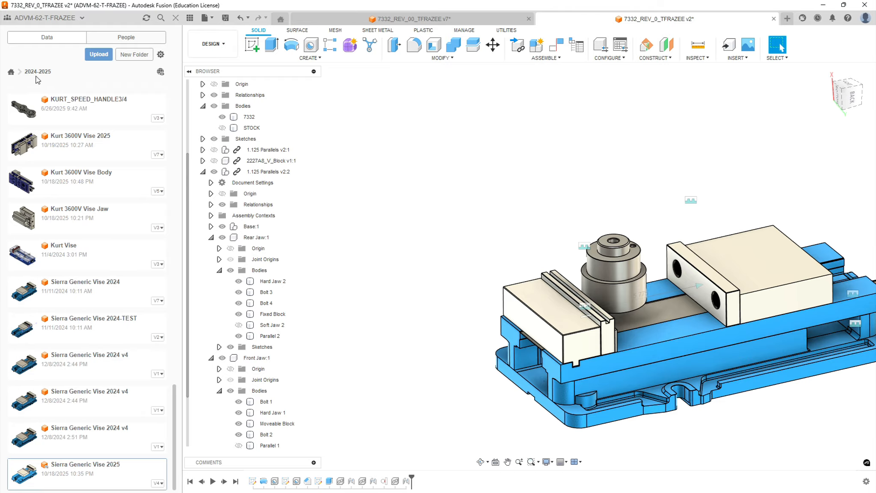
Step: Insert a second 2227A8_V_Block from the ADVM68 folder into the assembly
scroll(85, 107, up, 4)
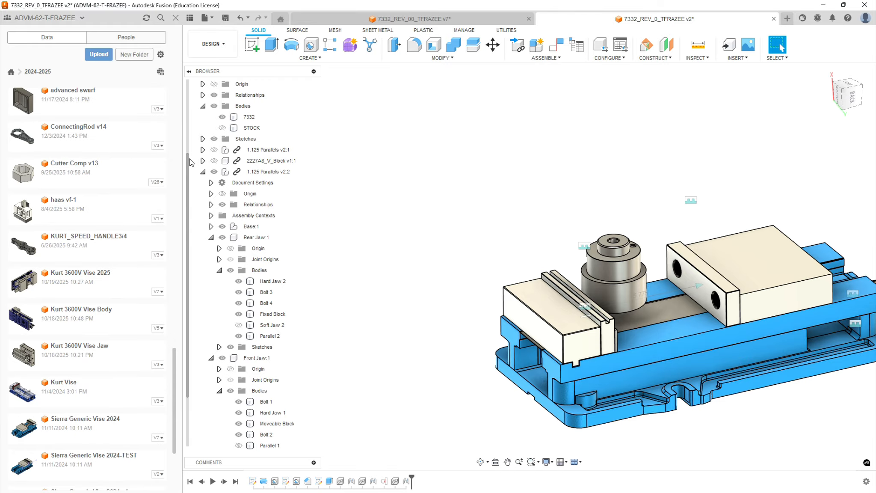
drag(187, 160, 188, 87)
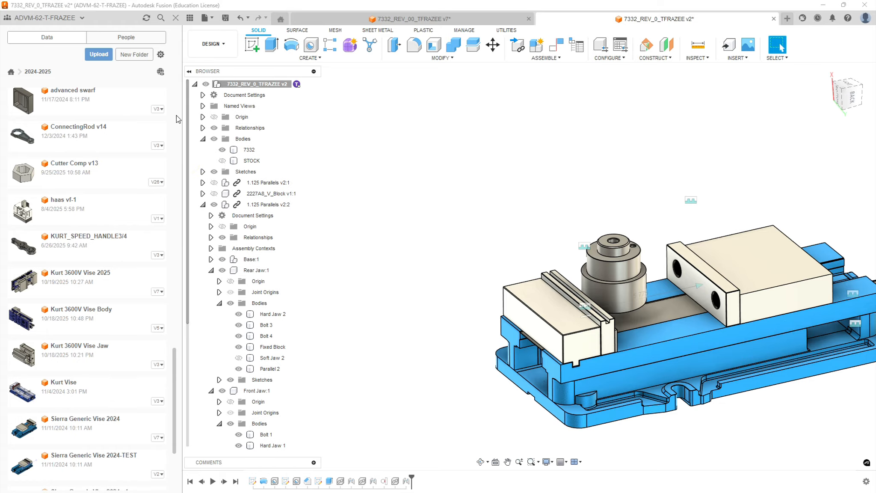
scroll(85, 213, up, 5)
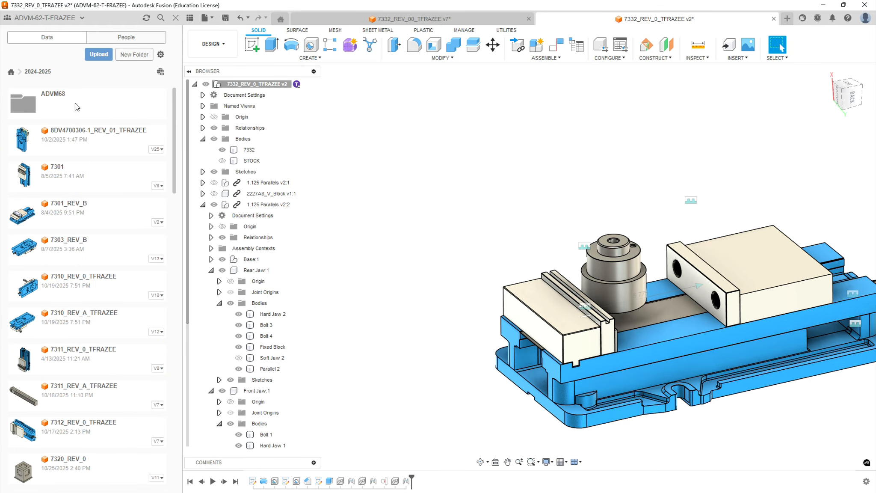
click(80, 109)
drag(70, 103, 415, 152)
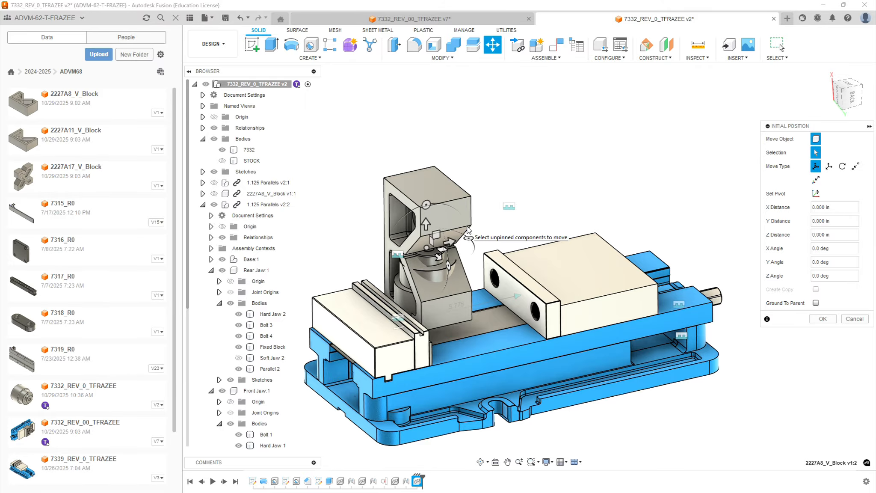
Step: Rotate the new V-block -90 degrees about Y, move it about 3.8, 0.1 and -3.5 in, turn its V toward the part, and accept
drag(426, 205, 537, 212)
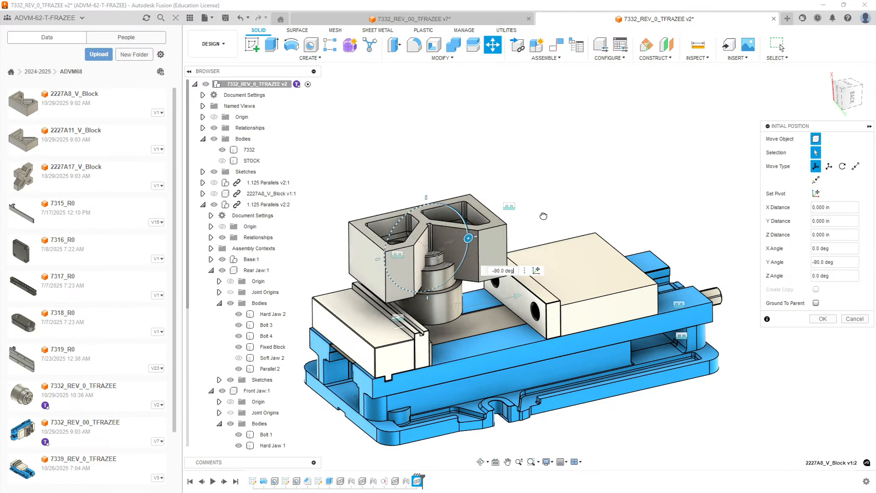
drag(428, 247, 506, 159)
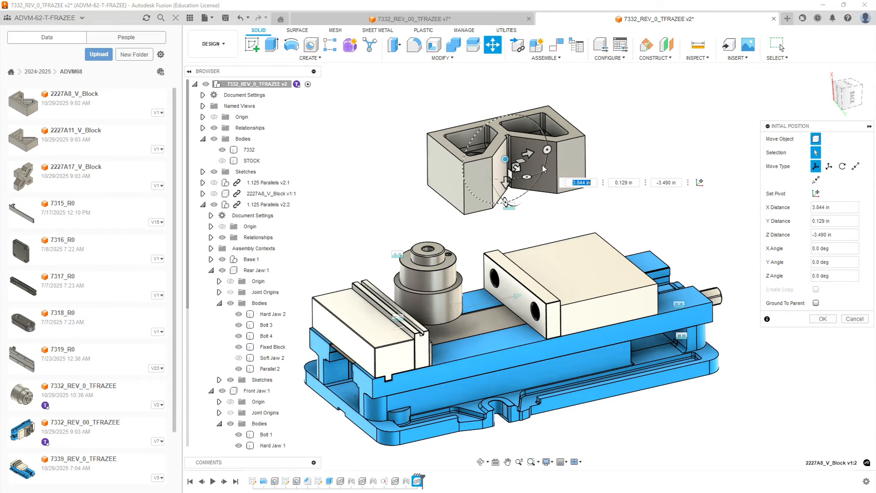
drag(527, 177, 430, 180)
click(819, 319)
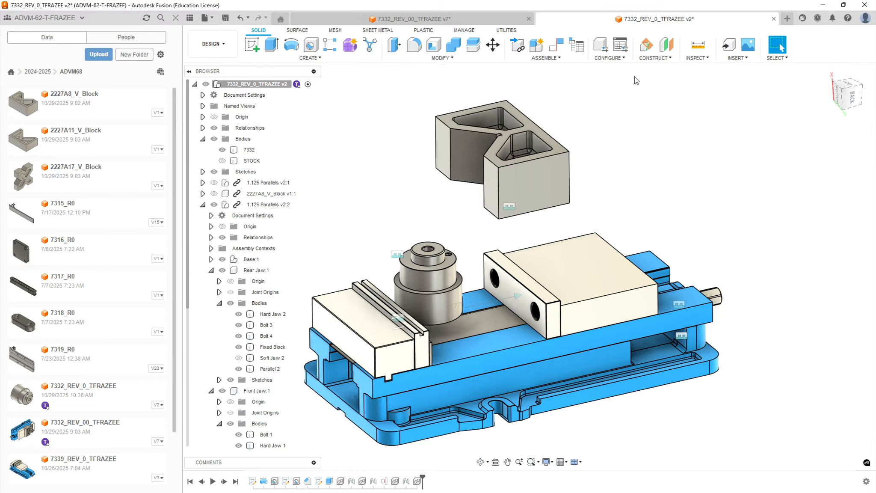
Step: Joint the second vise's front jaw face to the flat back face of the new V-block
click(560, 58)
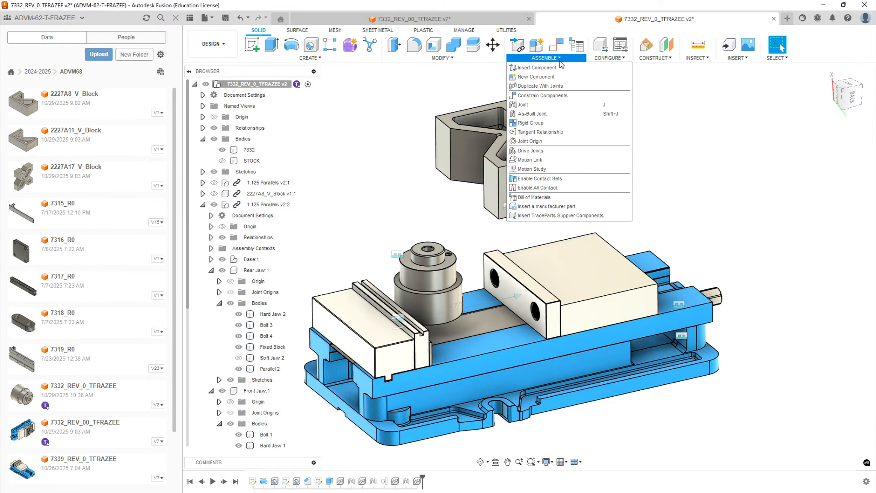
click(523, 105)
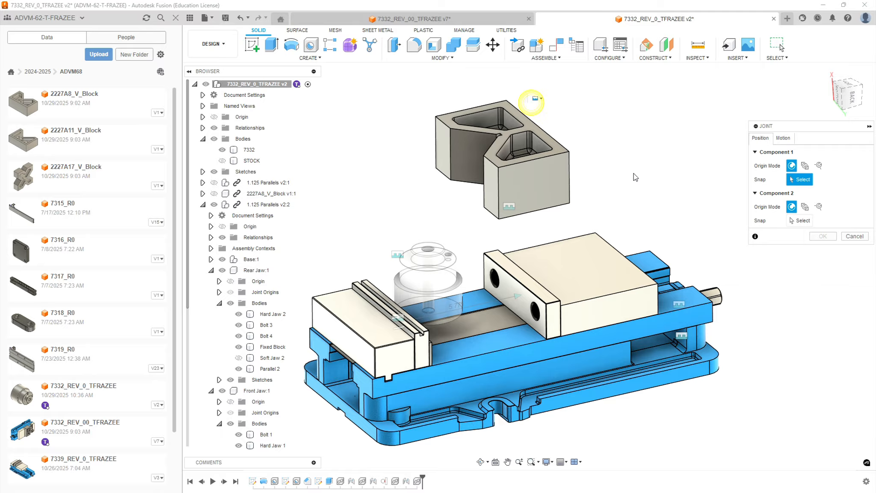
click(506, 318)
shift+middle_drag(599, 184, 548, 194)
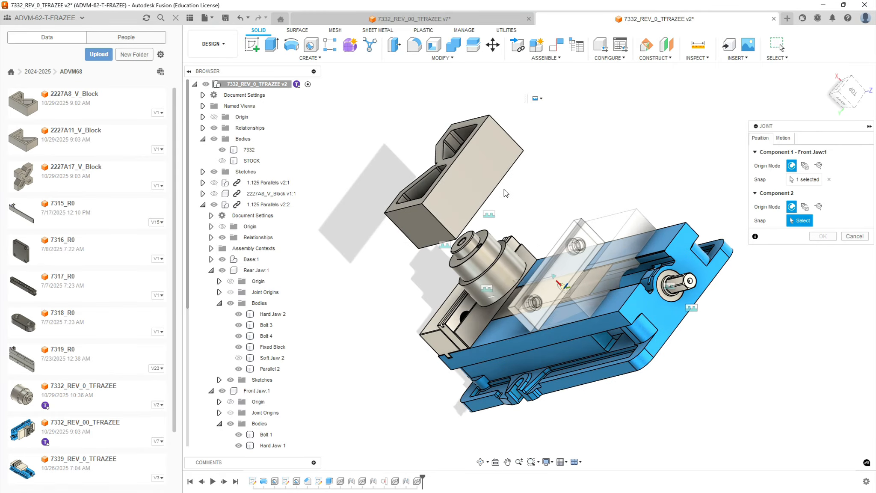
click(505, 208)
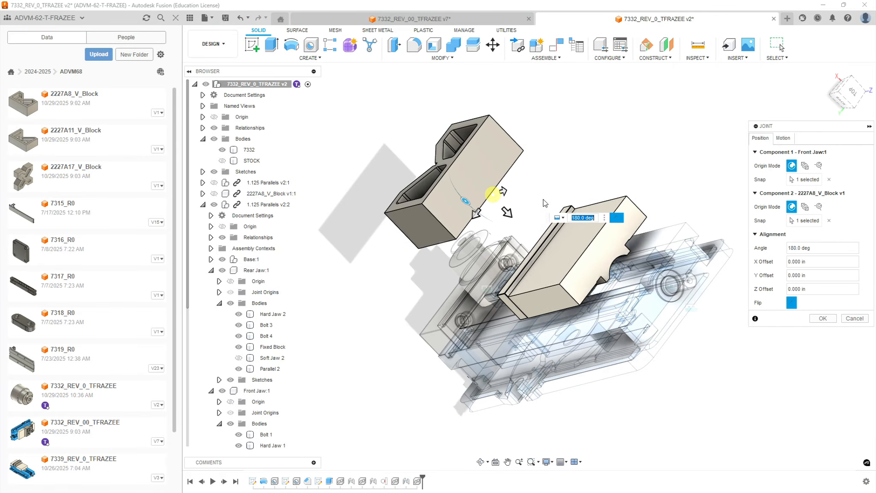
click(823, 318)
Step: Add a tangent relationship between the V-block's angled face and the large cylindrical face of the 7332 body
shift+middle_drag(558, 269, 628, 247)
scroll(503, 241, up, 3)
scroll(502, 236, up, 4)
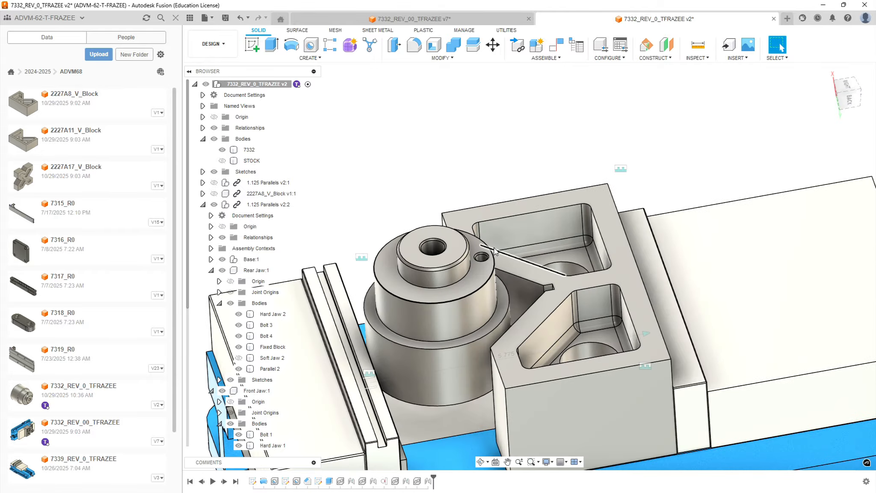
shift+middle_drag(597, 194, 594, 233)
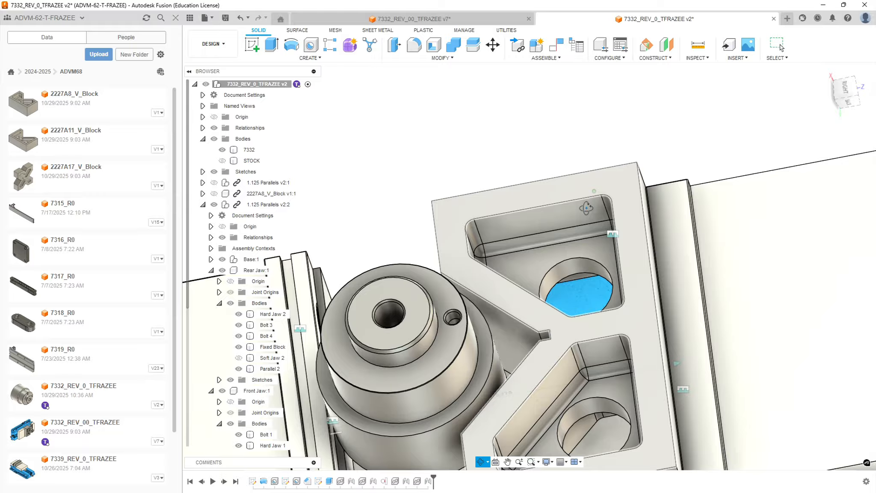
click(553, 58)
click(547, 133)
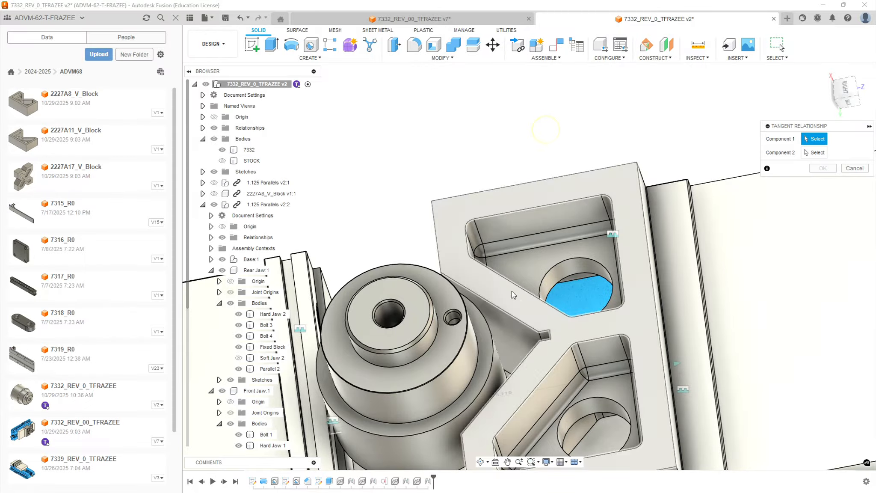
click(506, 319)
shift+middle_drag(480, 143, 451, 151)
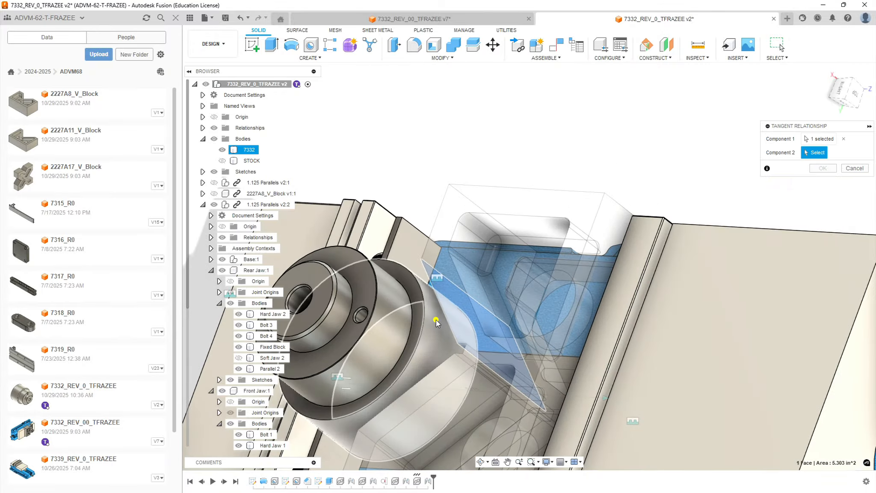
click(436, 319)
click(822, 168)
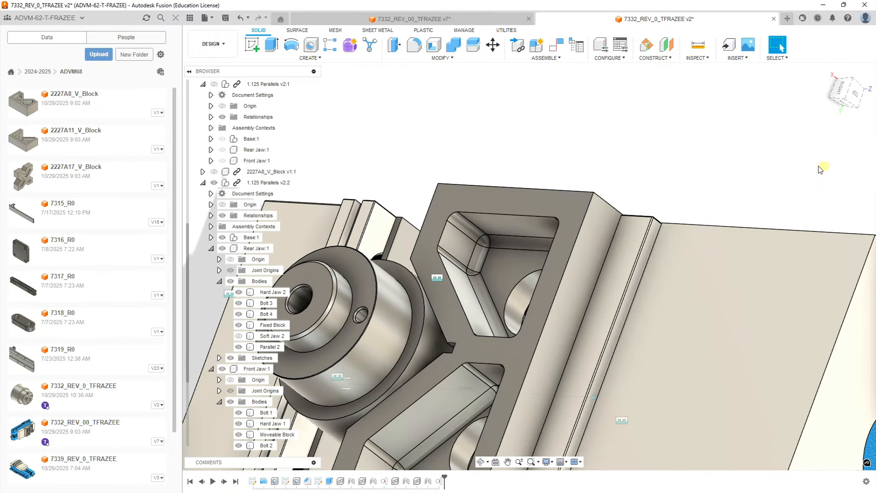
Step: Show the STOCK body again around the clamped part
scroll(535, 241, down, 5)
shift+middle_drag(536, 240, 563, 210)
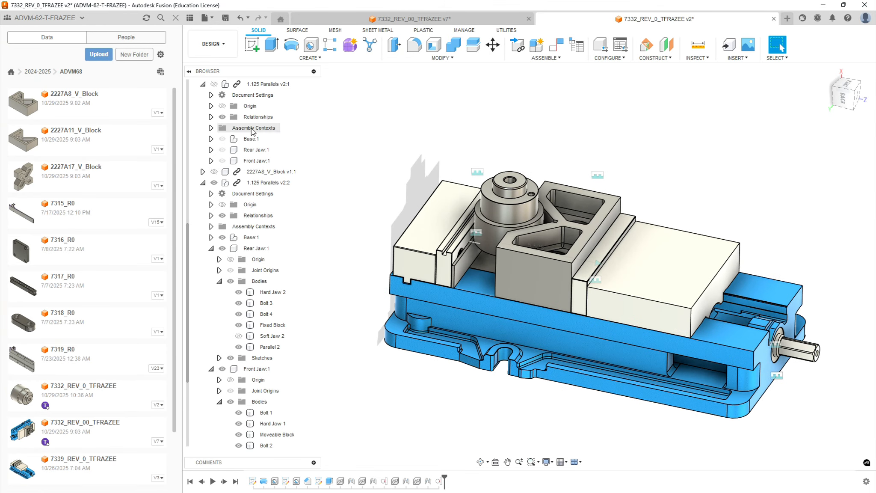
scroll(228, 124, up, 2)
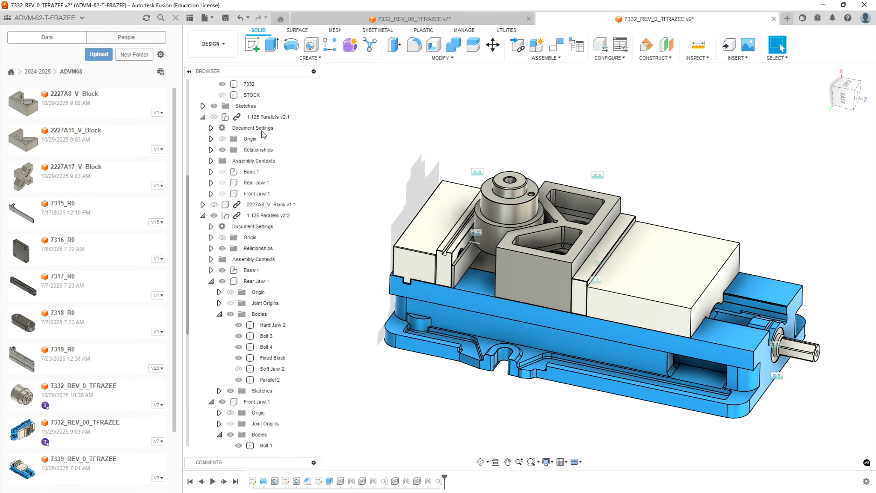
click(223, 95)
click(340, 225)
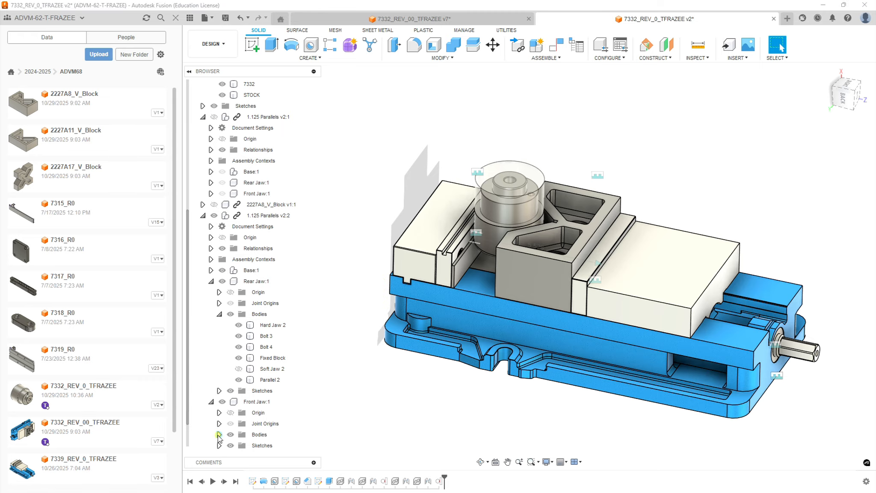
Step: Collapse the expanded jaw entries and both 1.125 Parallels vises in the component tree
click(211, 401)
click(219, 347)
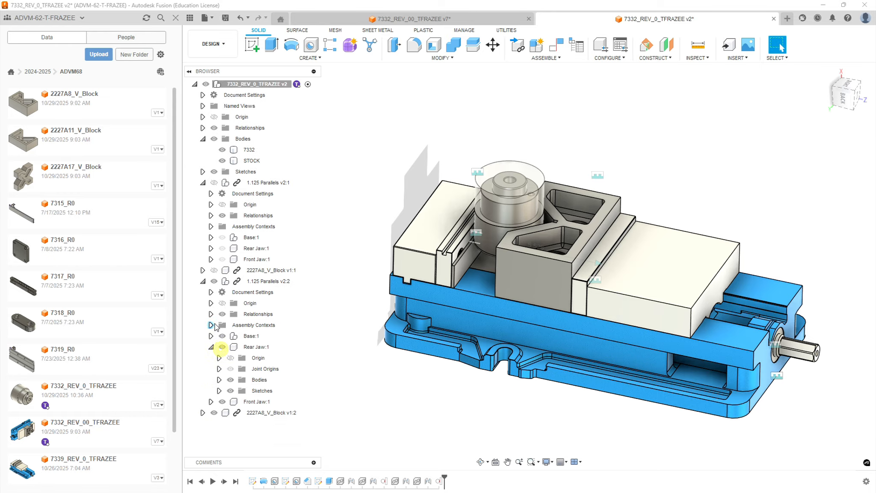
click(211, 347)
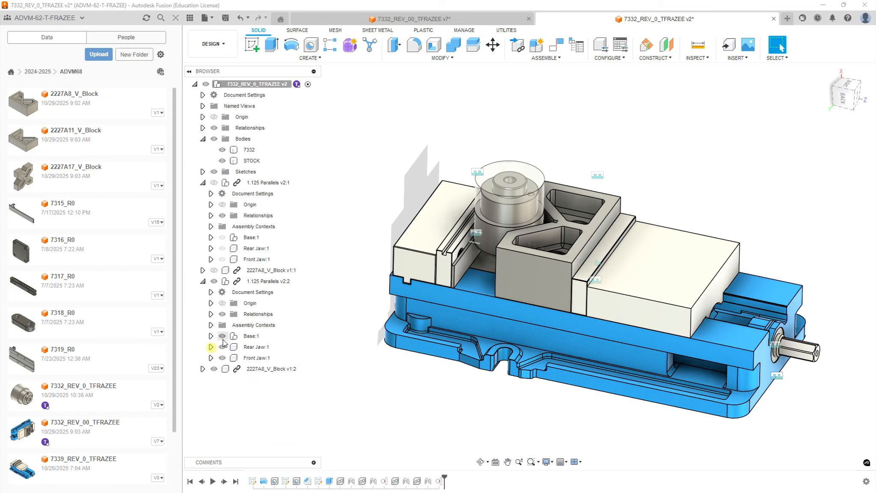
click(203, 282)
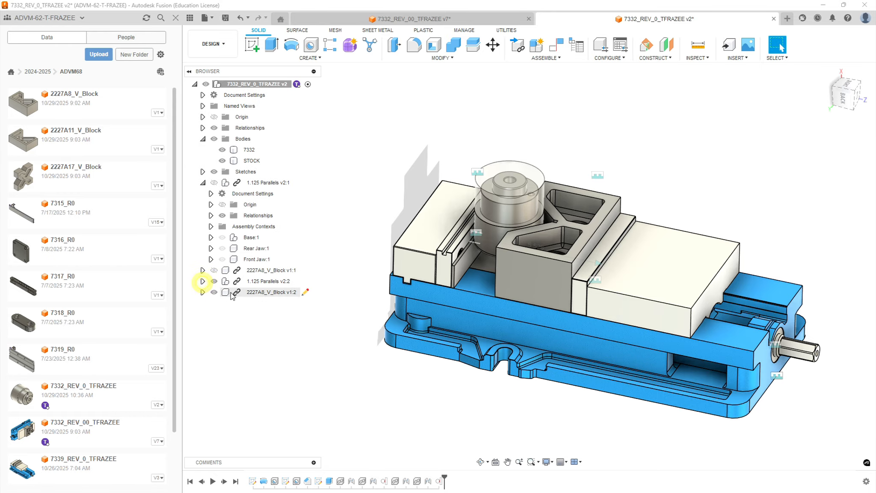
click(203, 183)
click(736, 158)
mouse_move(703, 156)
shift+middle_down()
mouse_move(696, 148)
mouse_move(676, 163)
mouse_move(701, 152)
mouse_move(690, 153)
shift+middle_up()
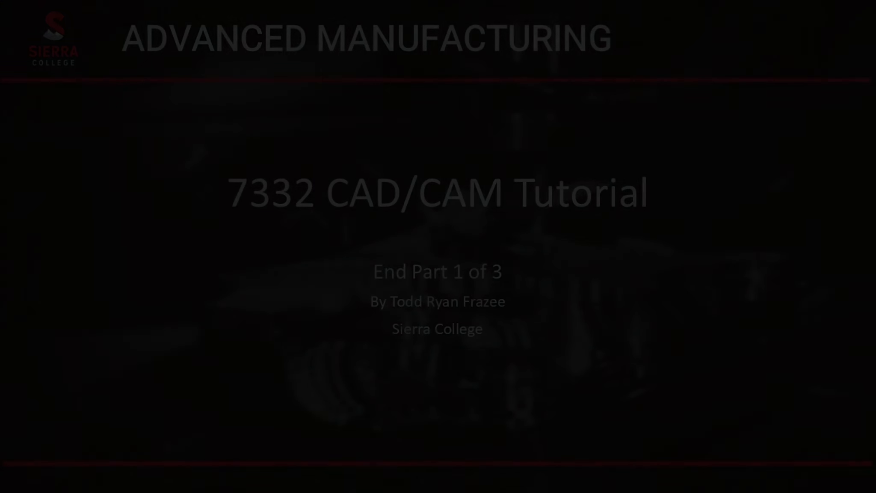